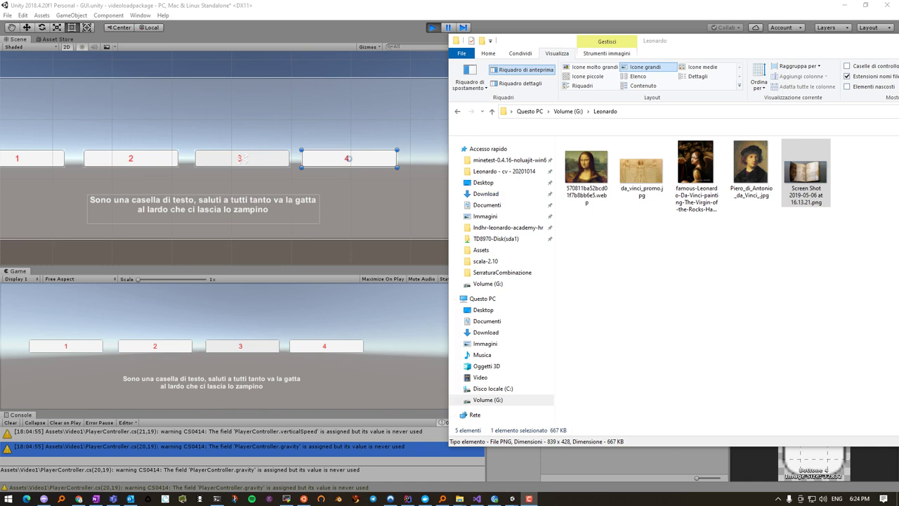
Step: Arrange and narrow the File Explorer window beside Unity so the Project panel stays visible
{"action": "left_click_drag", "start_coordinate": [674, 41], "coordinate": [807, 53]}
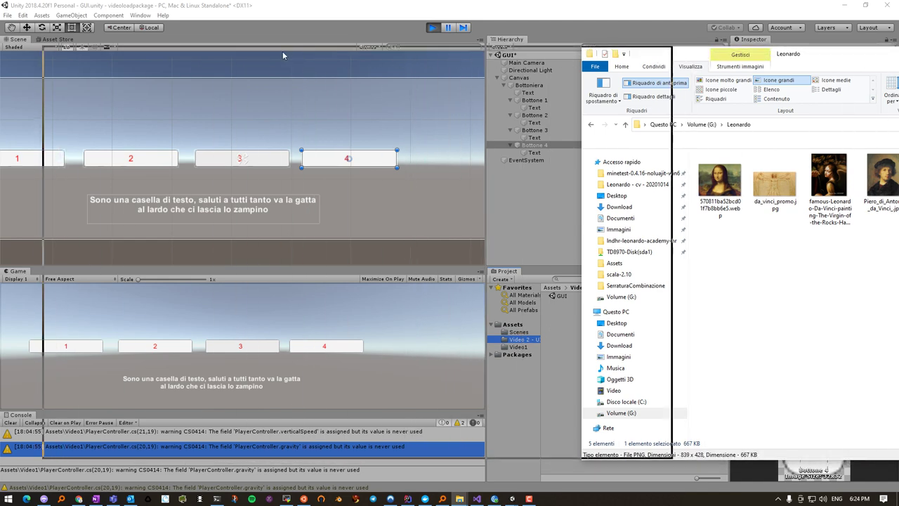
{"action": "left_click_drag", "start_coordinate": [516, 61], "coordinate": [253, 49]}
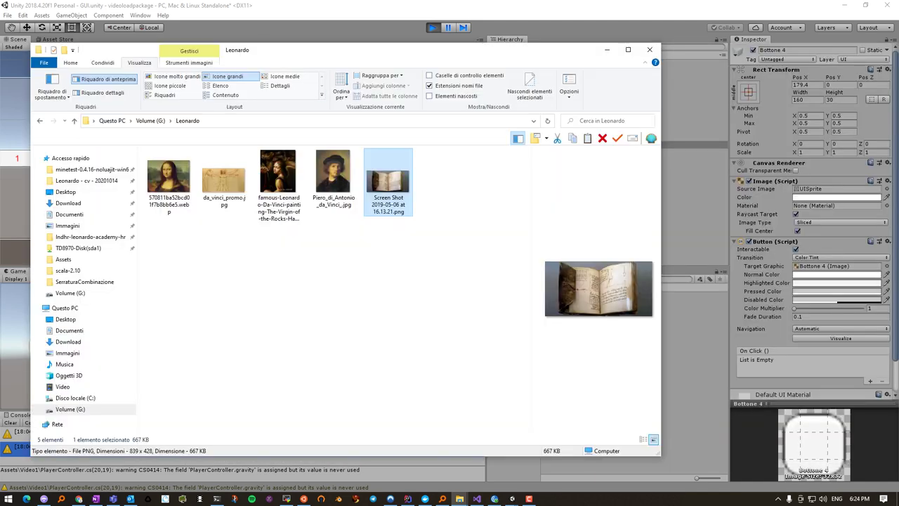
{"action": "left_click_drag", "start_coordinate": [661, 180], "coordinate": [363, 181]}
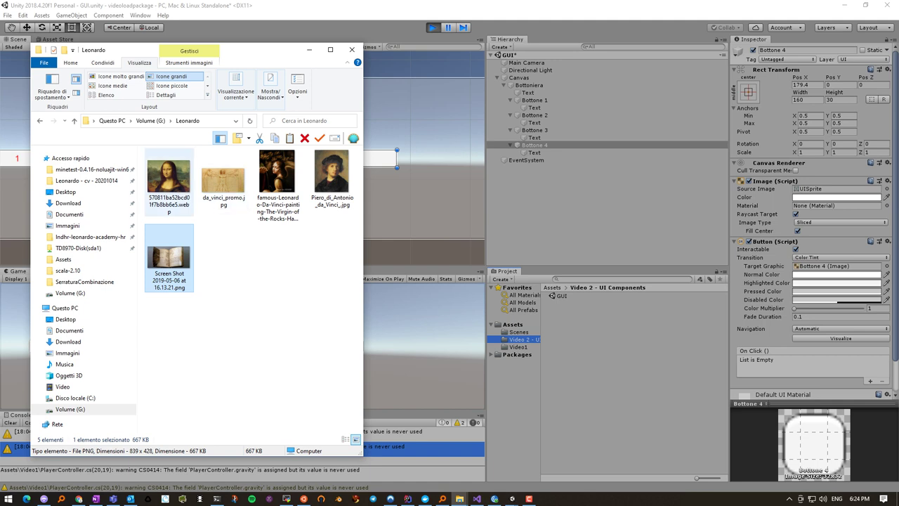
Step: Drag the five Leonardo images from G:\Leonardo into the Project panel, then minimize Explorer
{"action": "left_click", "coordinate": [169, 180]}
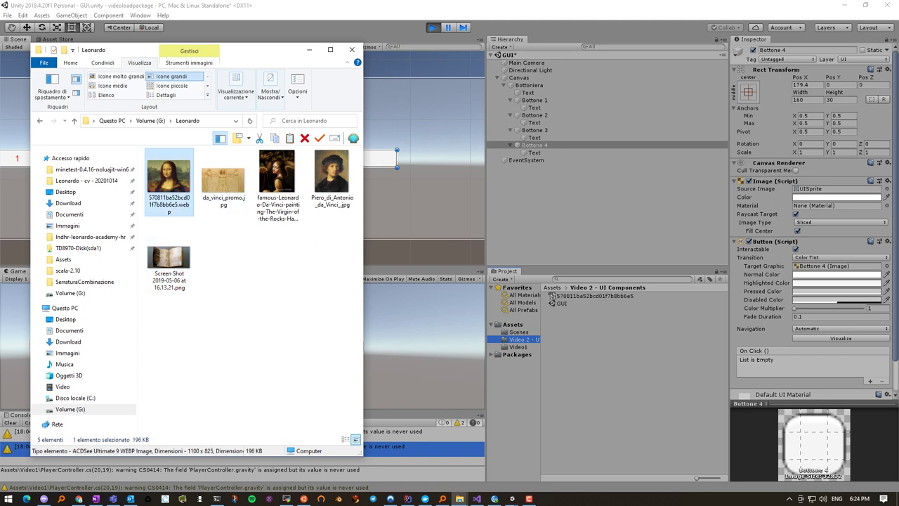
{"action": "left_click_drag", "start_coordinate": [223, 179], "coordinate": [519, 346]}
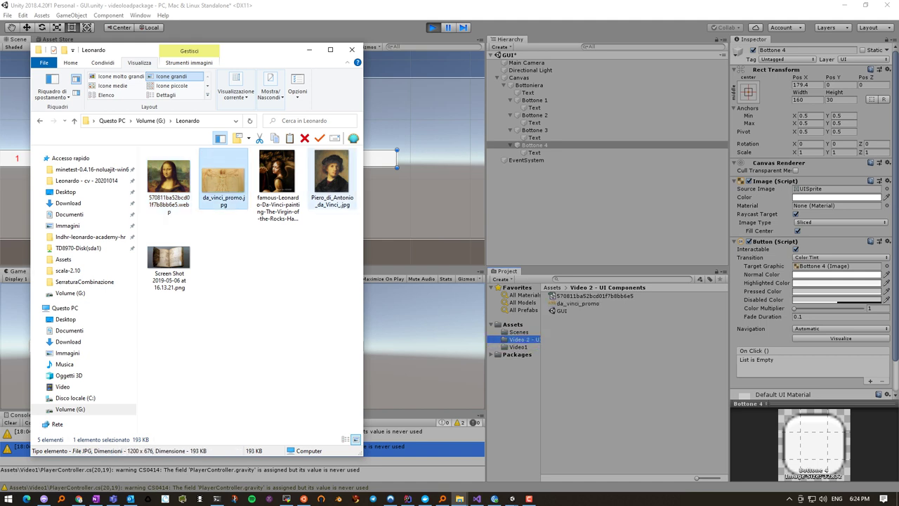
{"action": "left_click_drag", "start_coordinate": [278, 176], "coordinate": [516, 340]}
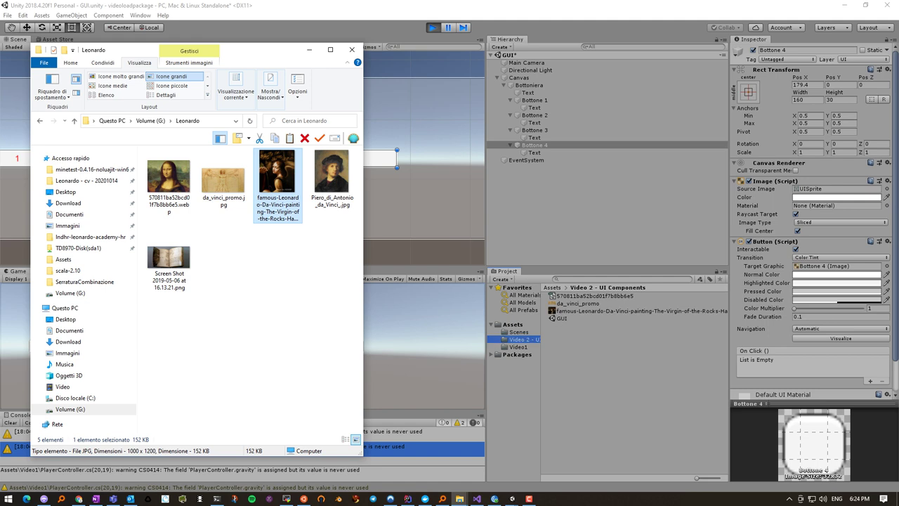
{"action": "left_click_drag", "start_coordinate": [331, 175], "coordinate": [516, 339]}
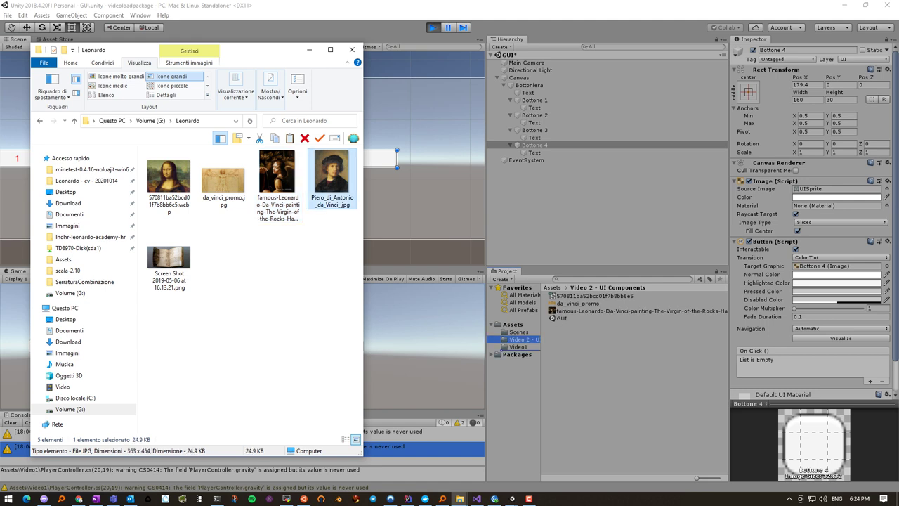
{"action": "left_click_drag", "start_coordinate": [169, 260], "coordinate": [517, 339]}
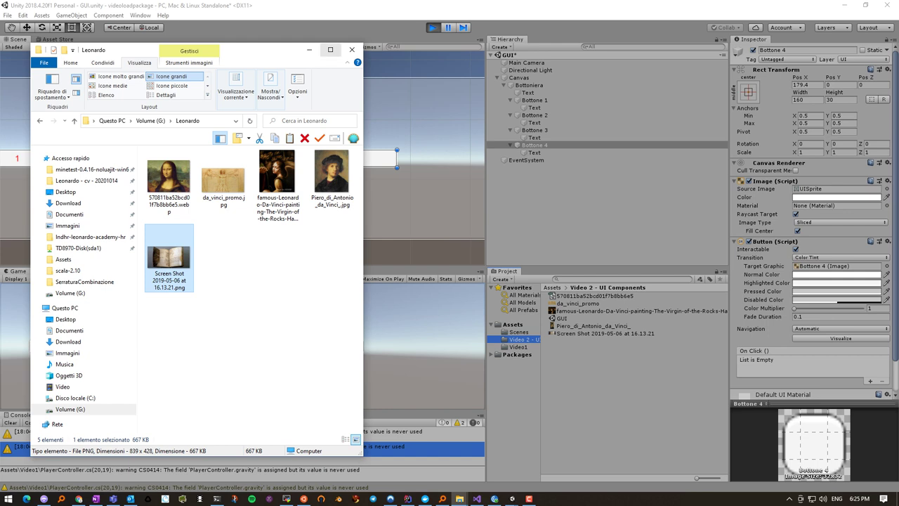
{"action": "left_click", "coordinate": [309, 49]}
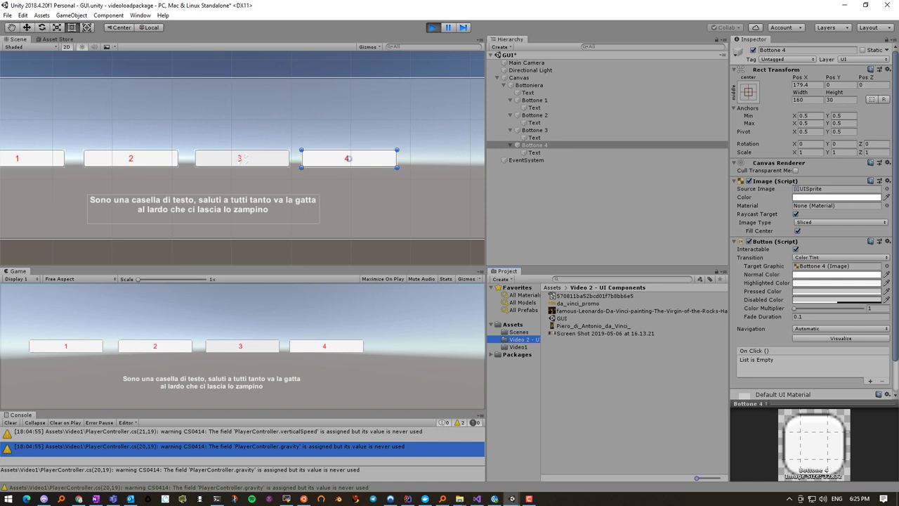
Step: Enlarge the Project thumbnails and inspect each imported Leonardo picture's import settings
{"action": "left_click_drag", "start_coordinate": [696, 478], "coordinate": [718, 478]}
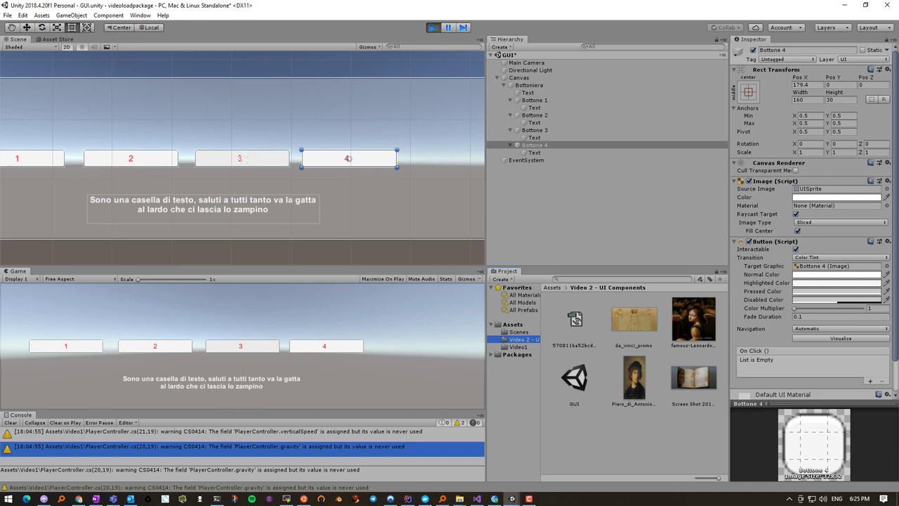
{"action": "left_click", "coordinate": [635, 320]}
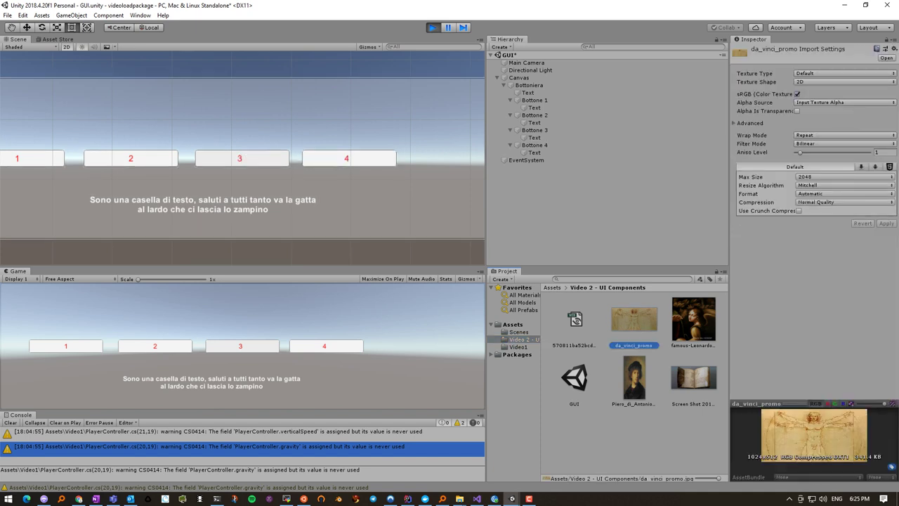
{"action": "left_click", "coordinate": [693, 319]}
{"action": "left_click", "coordinate": [693, 377]}
{"action": "left_click", "coordinate": [634, 377]}
{"action": "left_click", "coordinate": [694, 377]}
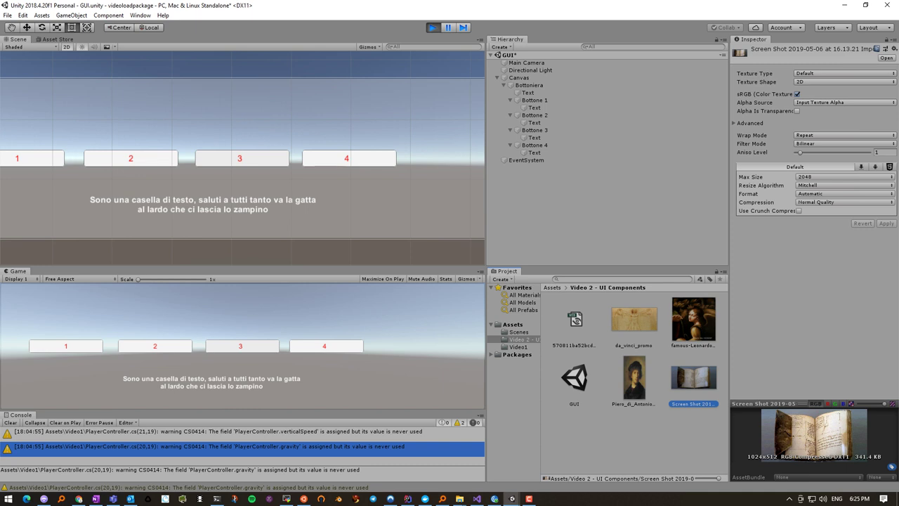
Step: Multi-select da_vinci_promo, famous-Leonardo, Piero and Screen Shot to edit their Texture Type together
{"action": "left_click", "coordinate": [634, 319]}
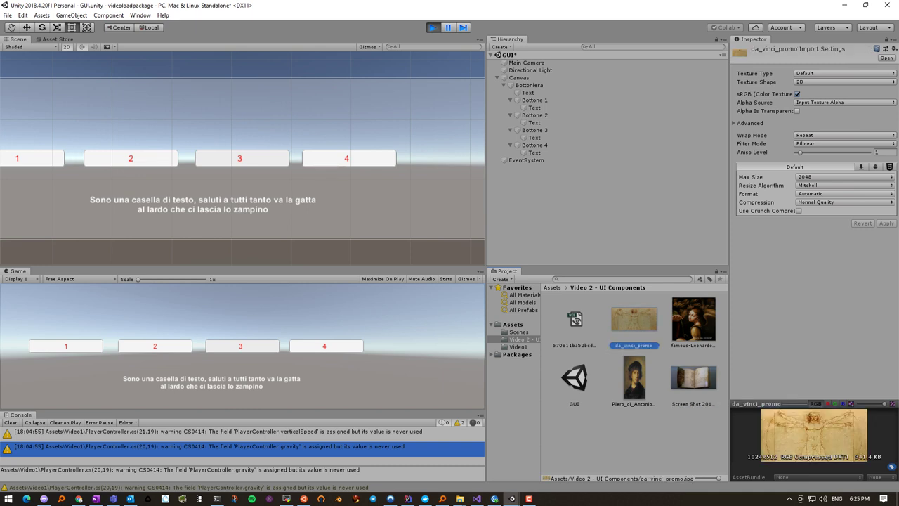
{"action": "left_click", "coordinate": [694, 320], "text": "ctrl"}
{"action": "left_click", "coordinate": [634, 377], "text": "ctrl"}
{"action": "left_click", "coordinate": [575, 378], "text": "ctrl"}
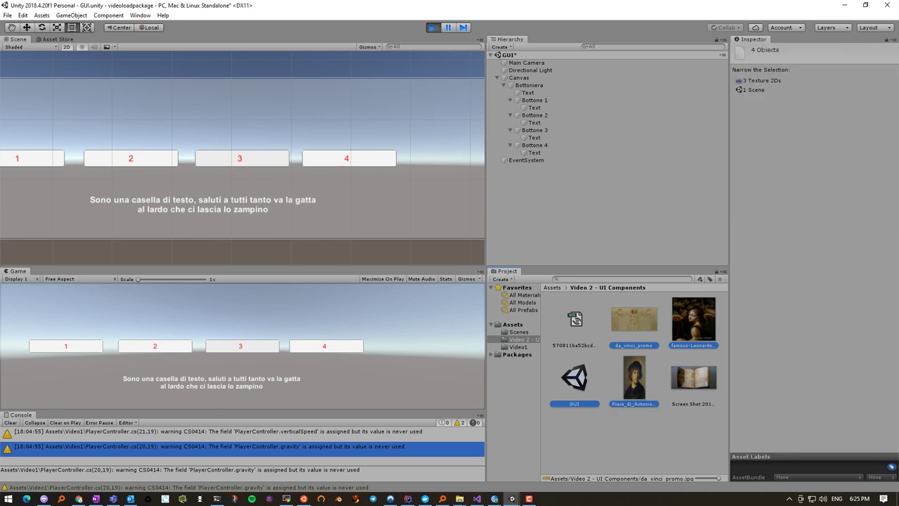
{"action": "left_click", "coordinate": [635, 319]}
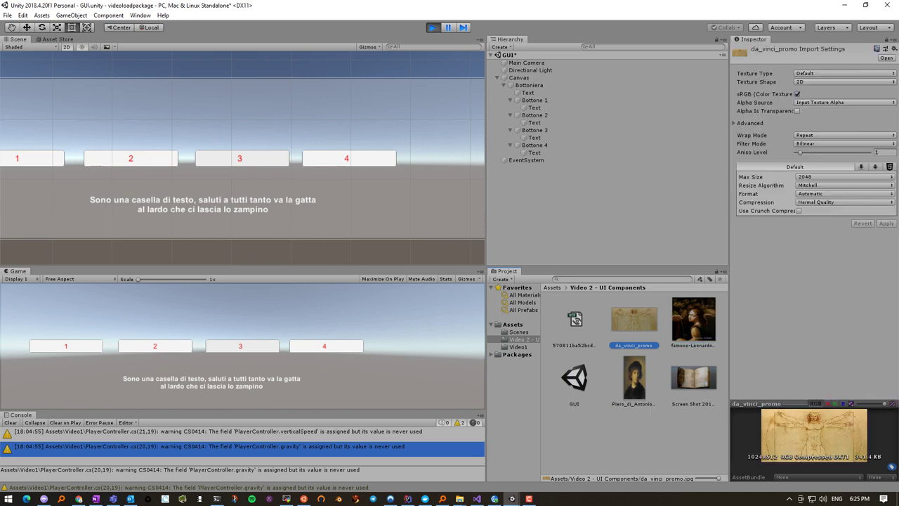
{"action": "left_click", "coordinate": [694, 319], "text": "ctrl"}
{"action": "left_click", "coordinate": [634, 378], "text": "ctrl"}
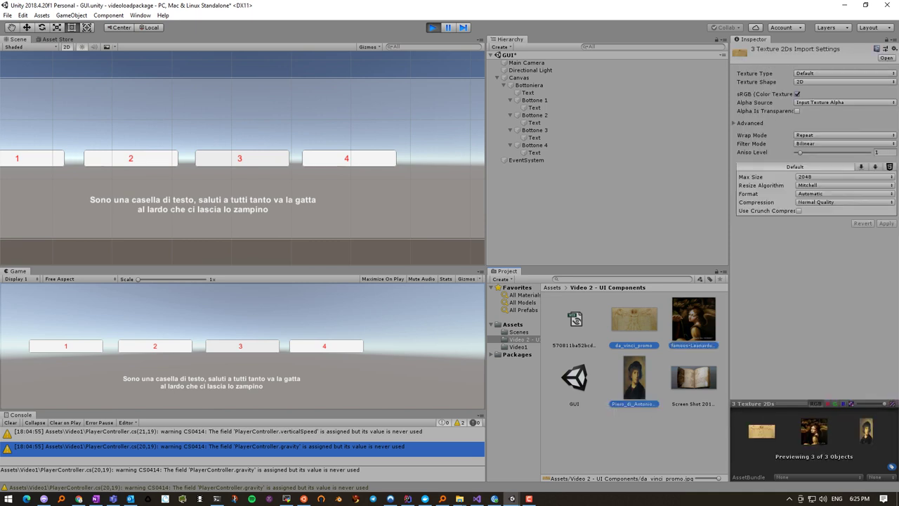
{"action": "left_click", "coordinate": [694, 378], "text": "ctrl"}
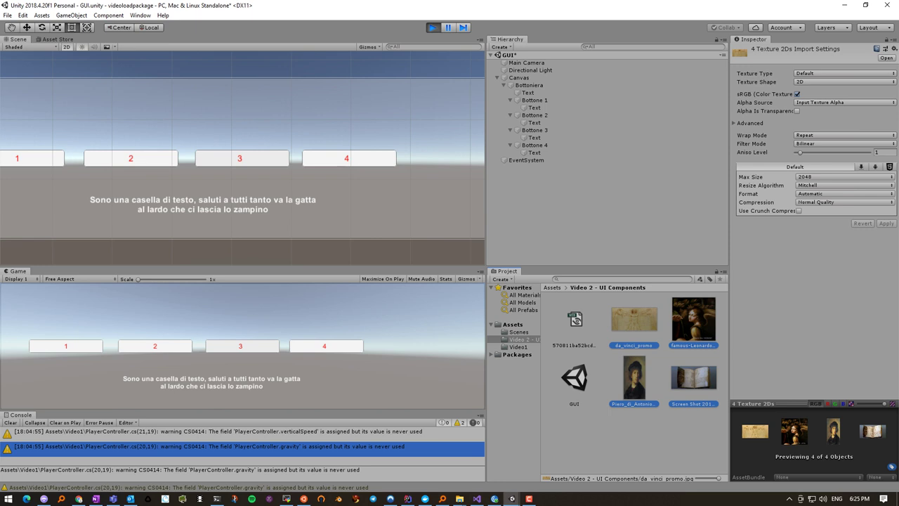
{"action": "left_click", "coordinate": [845, 73]}
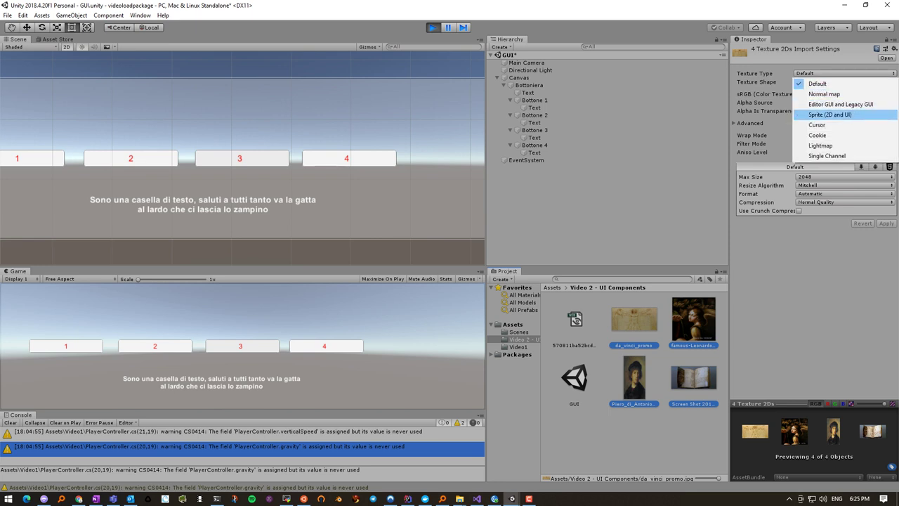
Step: Set the four pictures' Texture Type to Sprite (2D and UI) and apply
{"action": "left_click", "coordinate": [830, 115]}
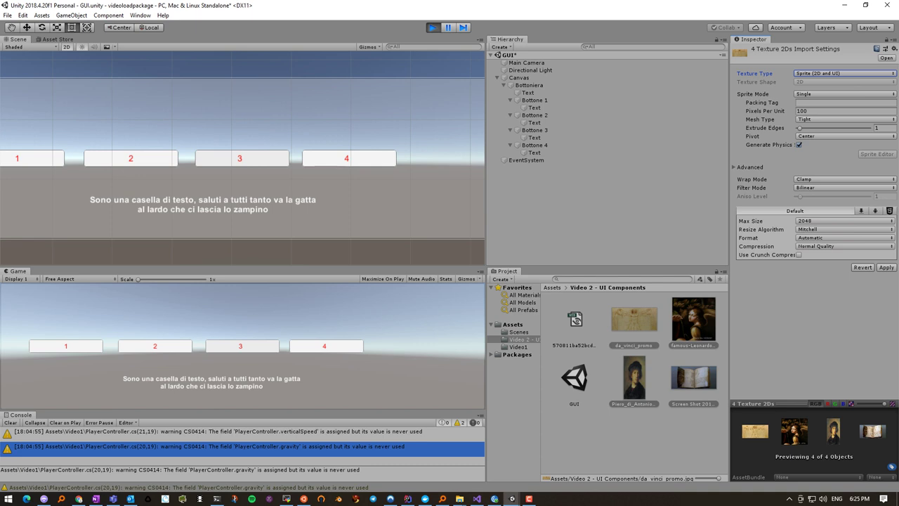
{"action": "left_click", "coordinate": [887, 267]}
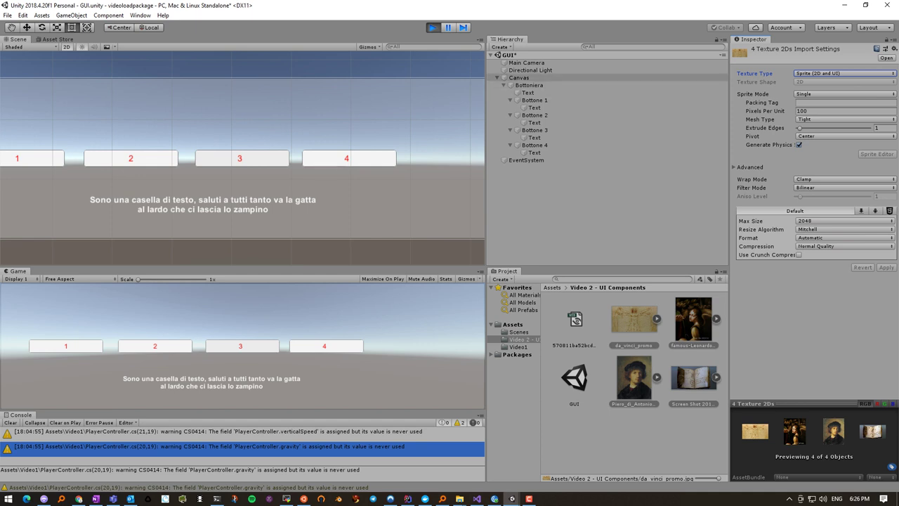
Step: Add a new UI Image under the Bottoniera panel
{"action": "left_click", "coordinate": [519, 77]}
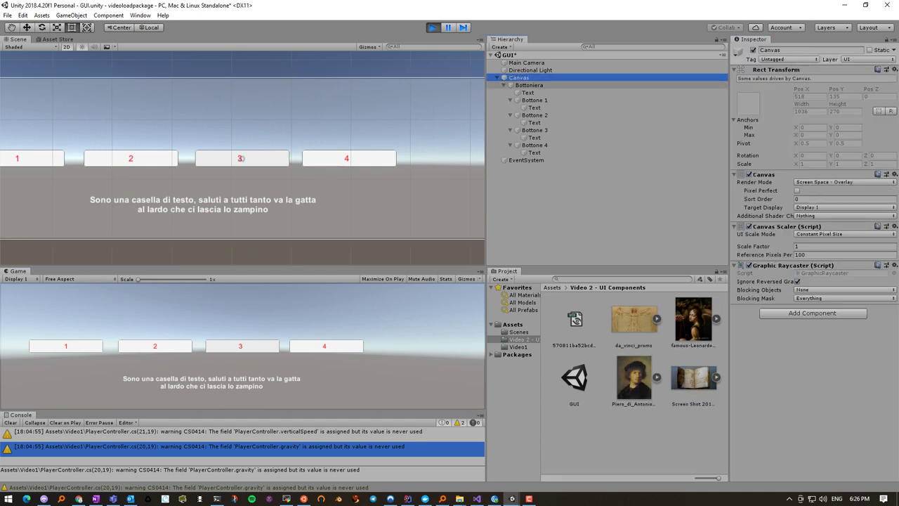
{"action": "left_click", "coordinate": [528, 85]}
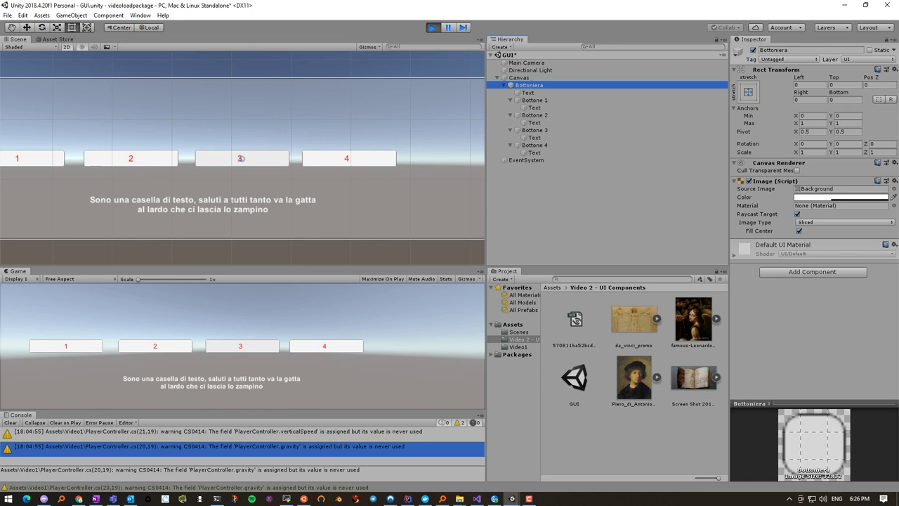
{"action": "right_click", "coordinate": [531, 86]}
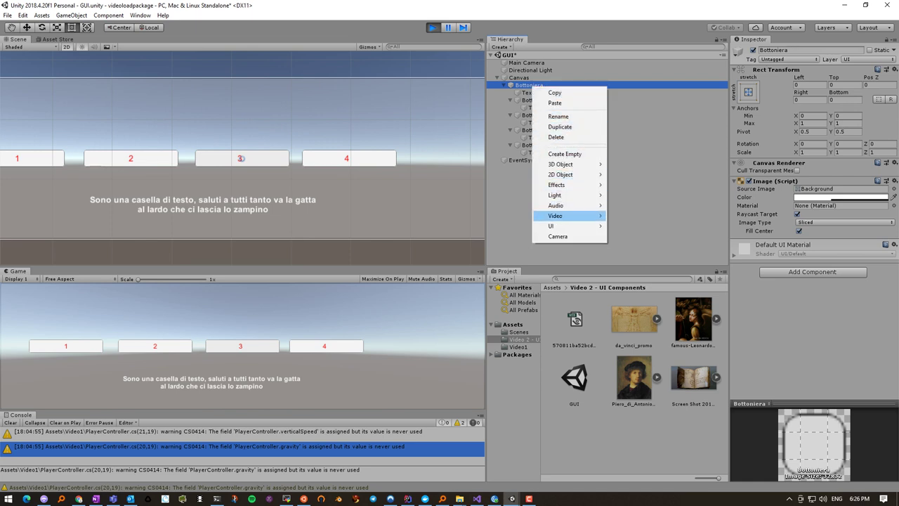
{"action": "mouse_move", "coordinate": [561, 225]}
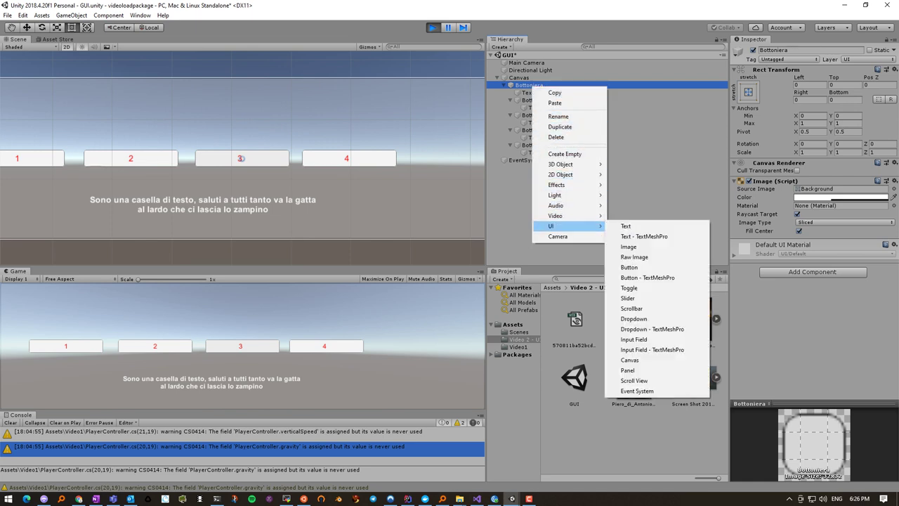
{"action": "left_click", "coordinate": [629, 246]}
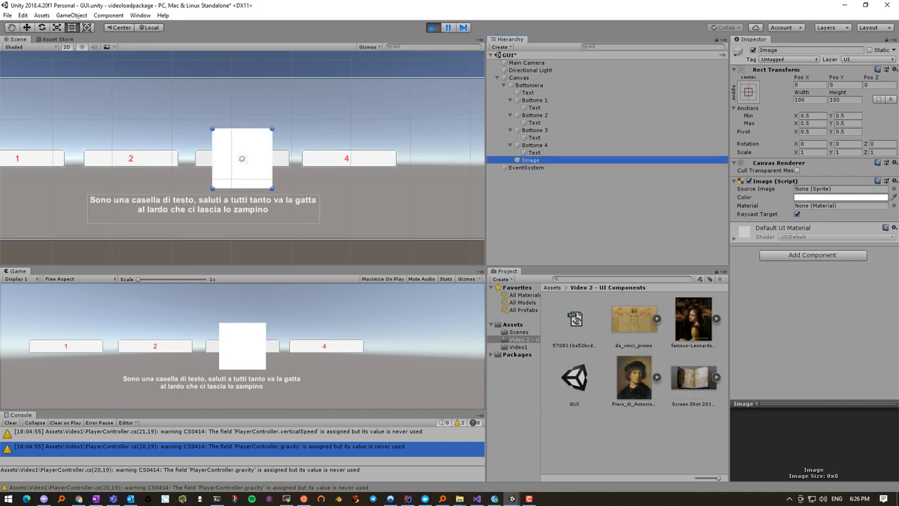
Step: Move the white image up-left above button 1 with the Move tool
{"action": "left_click", "coordinate": [242, 159]}
{"action": "key", "text": "w"}
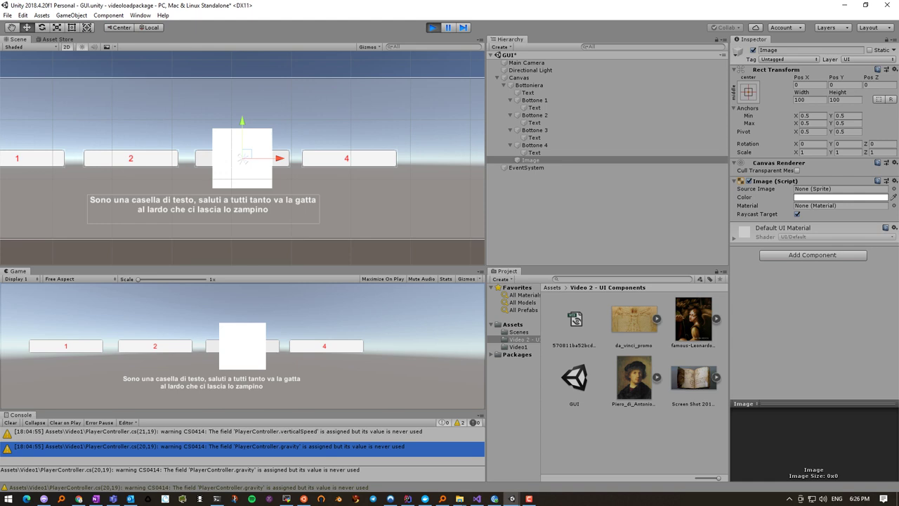
{"action": "mouse_move", "coordinate": [243, 157]}
{"action": "left_mouse_down"}
{"action": "mouse_move", "coordinate": [130, 107]}
{"action": "mouse_move", "coordinate": [22, 107]}
{"action": "left_mouse_up"}
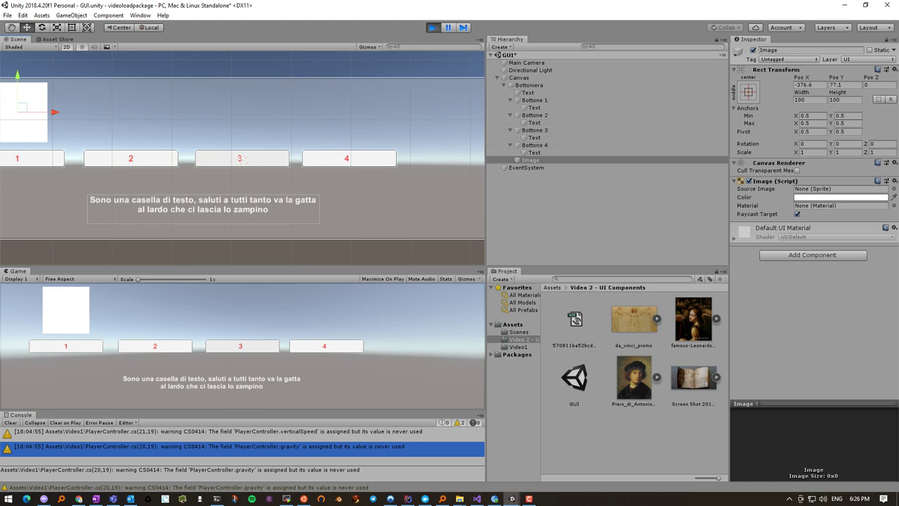
Step: Parent the Image under Bottone 1, then exit Play mode with Ctrl+P
{"action": "left_click_drag", "start_coordinate": [530, 160], "coordinate": [533, 99]}
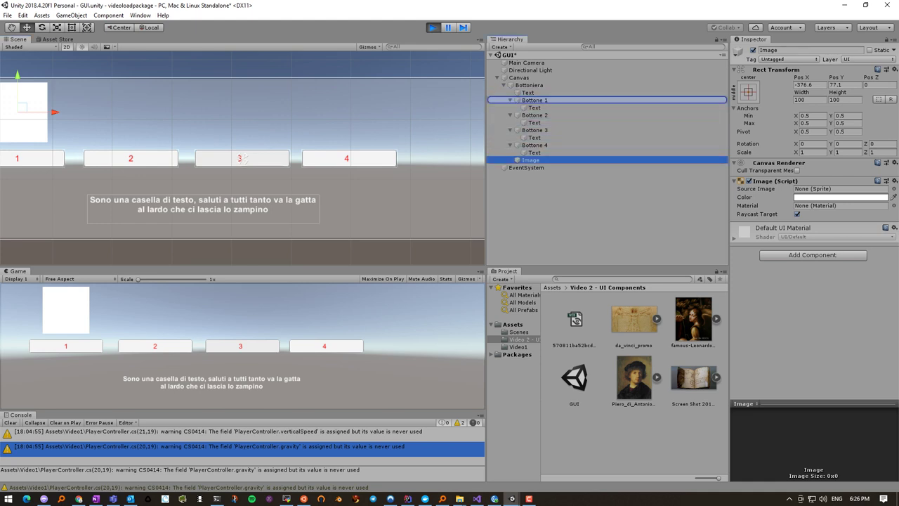
{"action": "left_click_drag", "start_coordinate": [533, 100], "coordinate": [520, 106]}
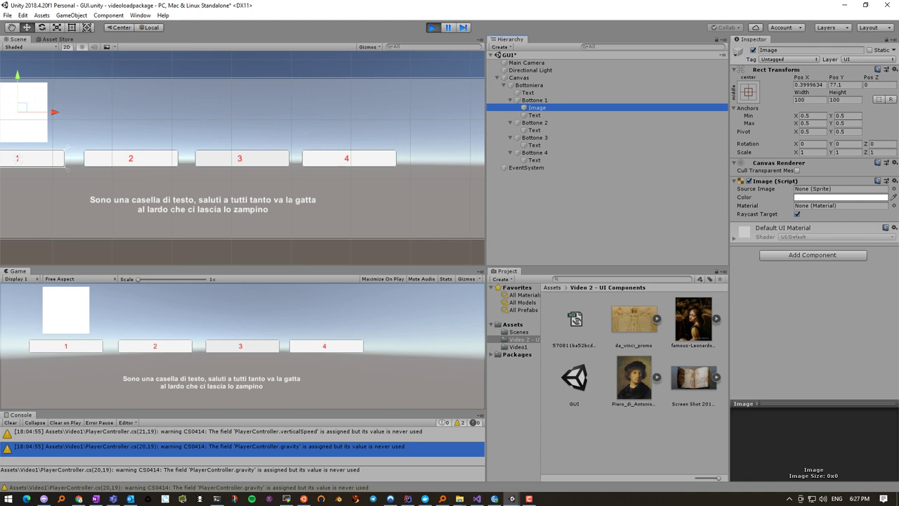
{"action": "key", "text": "ctrl+p"}
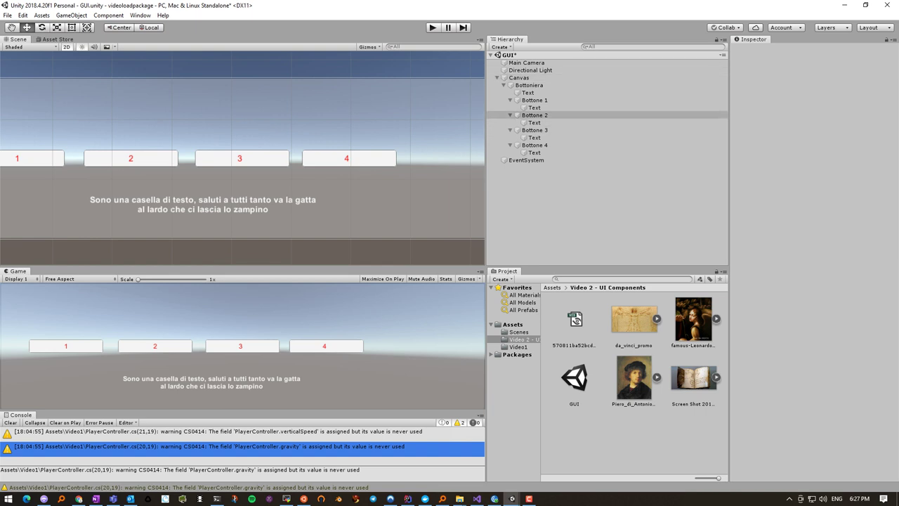
Step: Save, then give Bottone 1 a raised child Image showing the famous-Leonardo painting
{"action": "key", "text": "ctrl+s"}
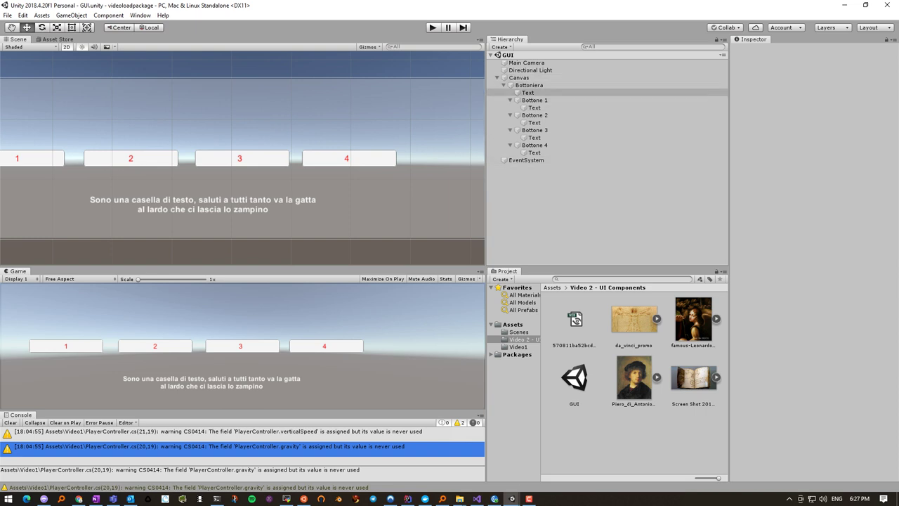
{"action": "left_click", "coordinate": [534, 100]}
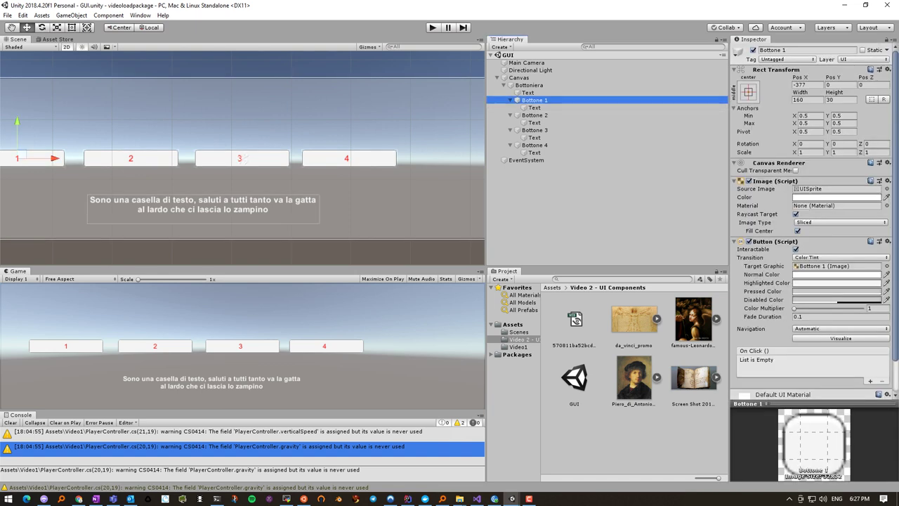
{"action": "right_click", "coordinate": [535, 101]}
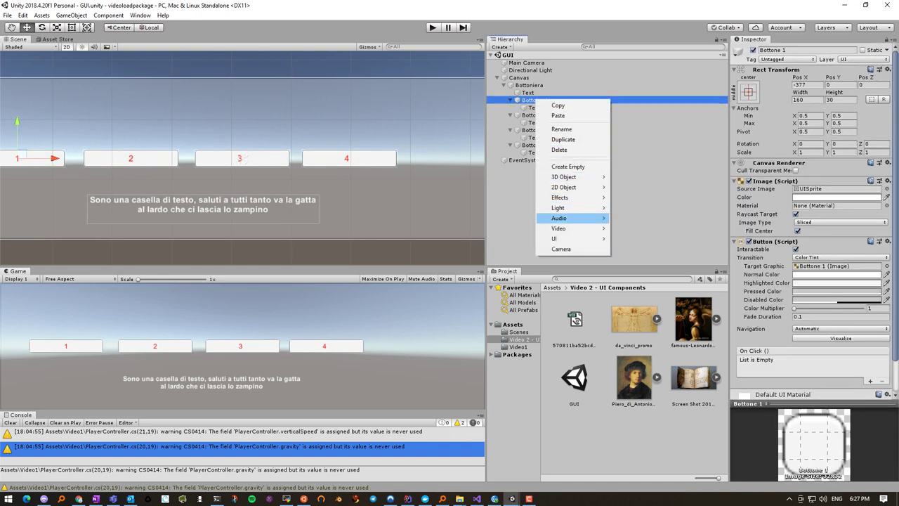
{"action": "mouse_move", "coordinate": [565, 239]}
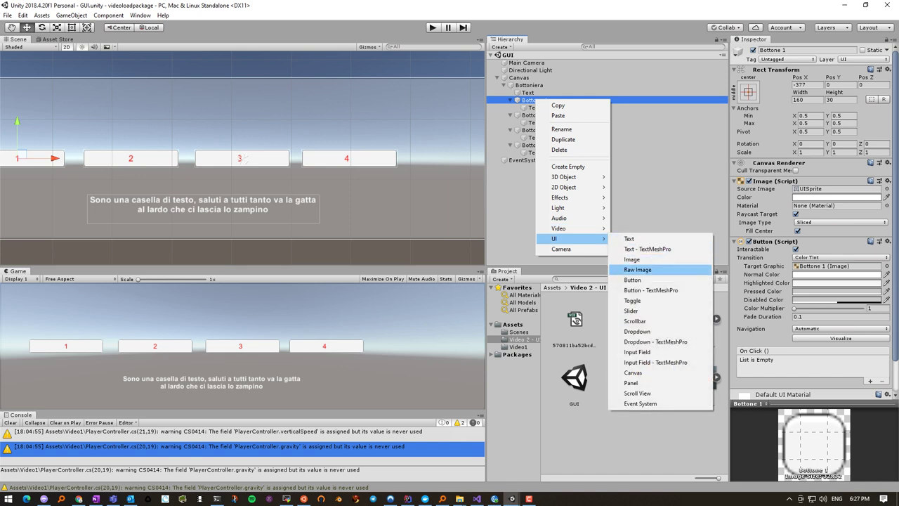
{"action": "left_click", "coordinate": [632, 259]}
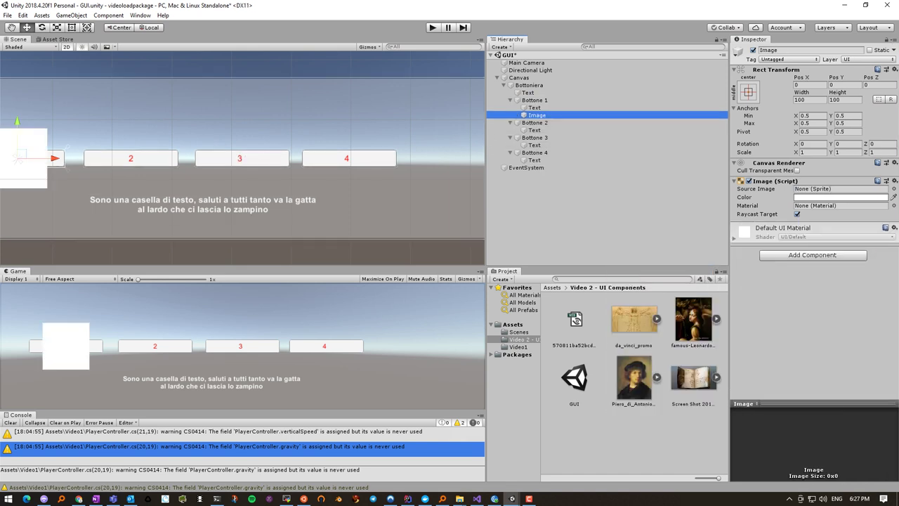
{"action": "left_click_drag", "start_coordinate": [18, 126], "coordinate": [17, 81]}
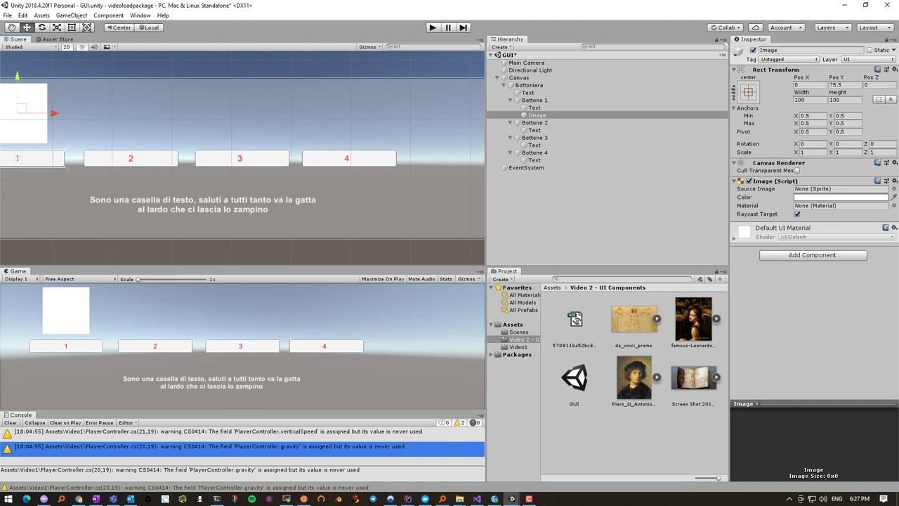
{"action": "left_click_drag", "start_coordinate": [693, 318], "coordinate": [835, 188]}
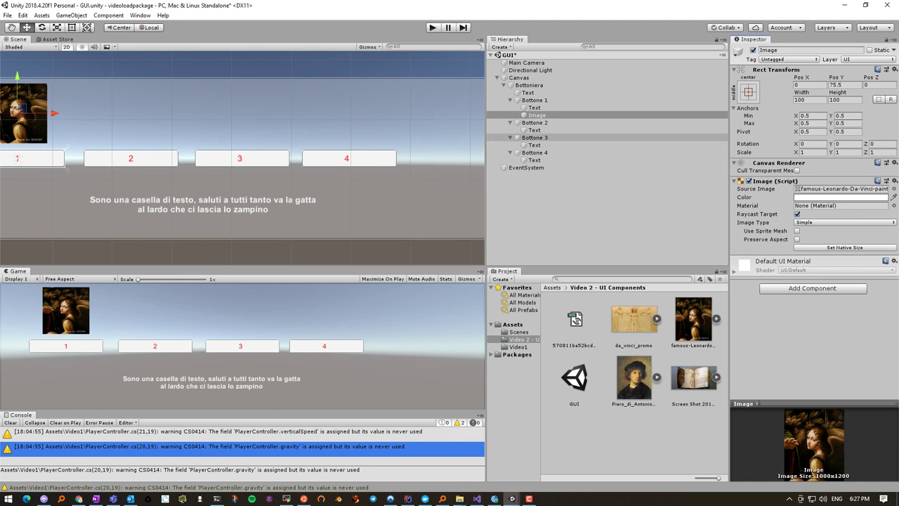
{"action": "left_click", "coordinate": [535, 122]}
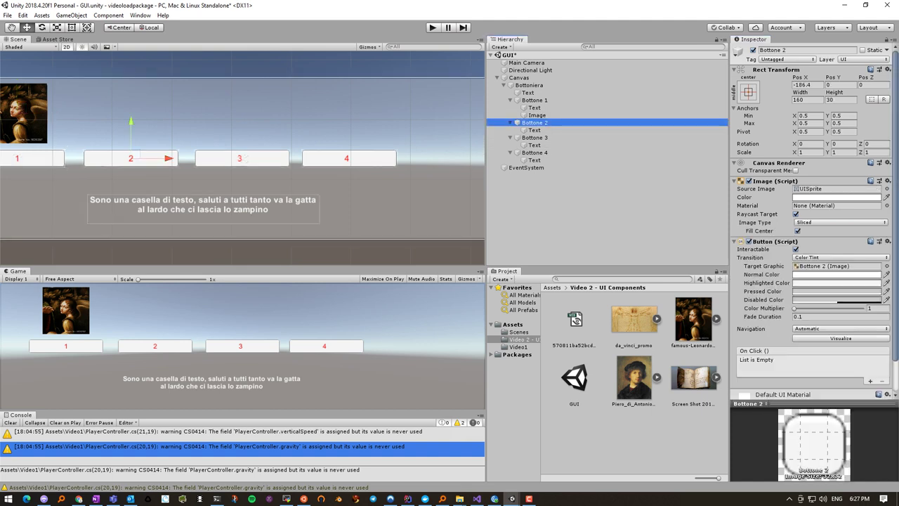
Step: Add a child Image to Bottone 2 showing da_vinci_promo, raised above the button
{"action": "right_click", "coordinate": [540, 123]}
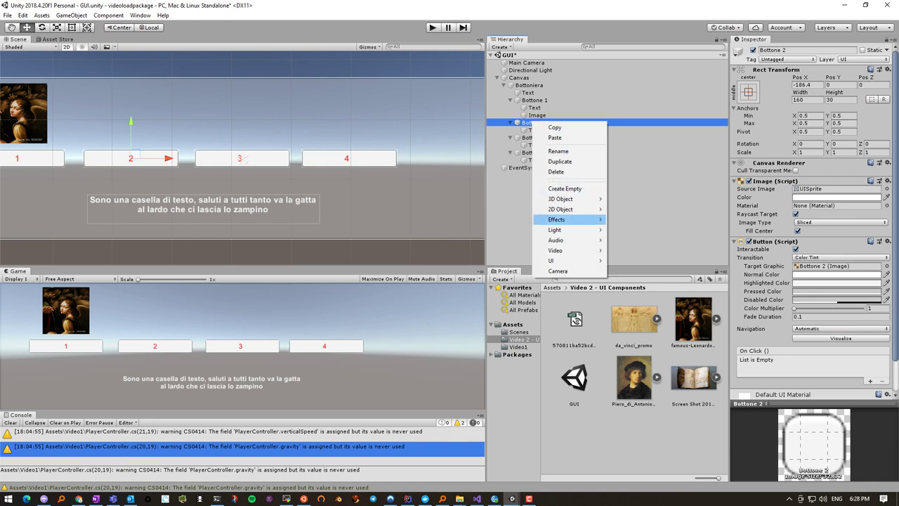
{"action": "mouse_move", "coordinate": [555, 261]}
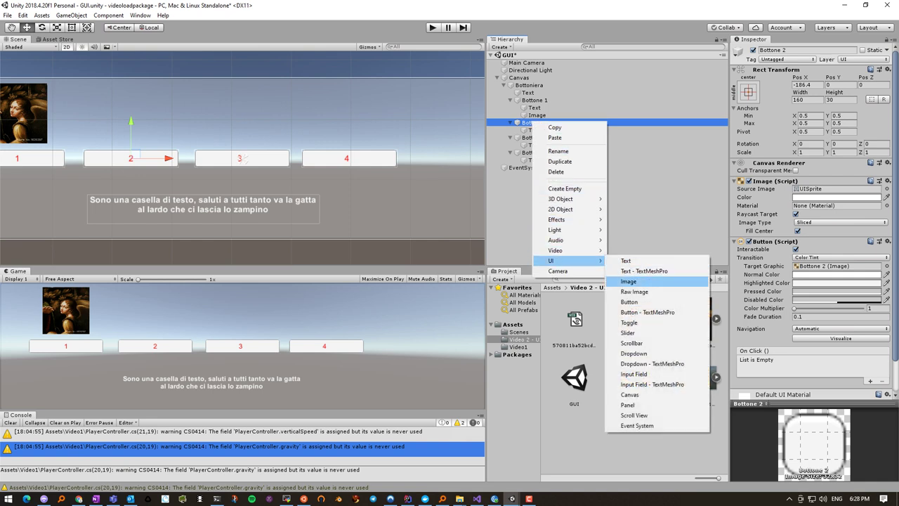
{"action": "left_click", "coordinate": [632, 281]}
{"action": "left_click_drag", "start_coordinate": [634, 319], "coordinate": [828, 188]}
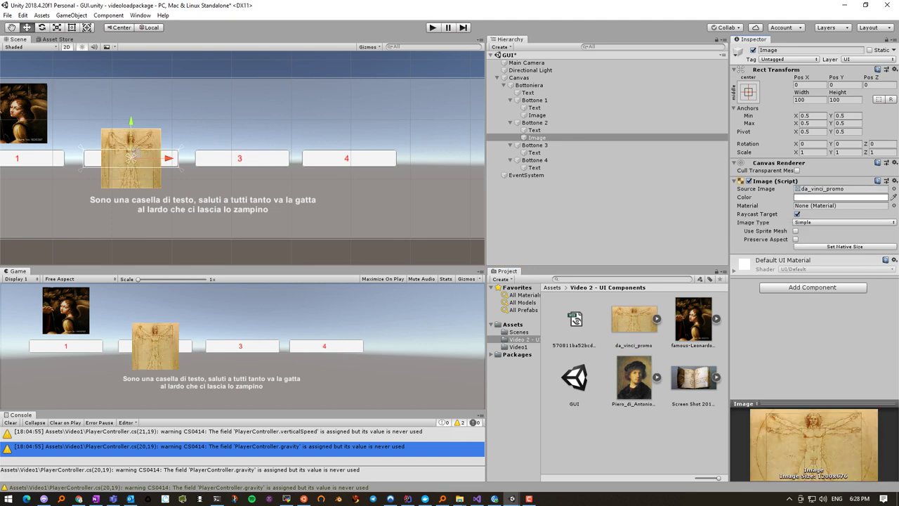
{"action": "left_click_drag", "start_coordinate": [130, 133], "coordinate": [131, 88]}
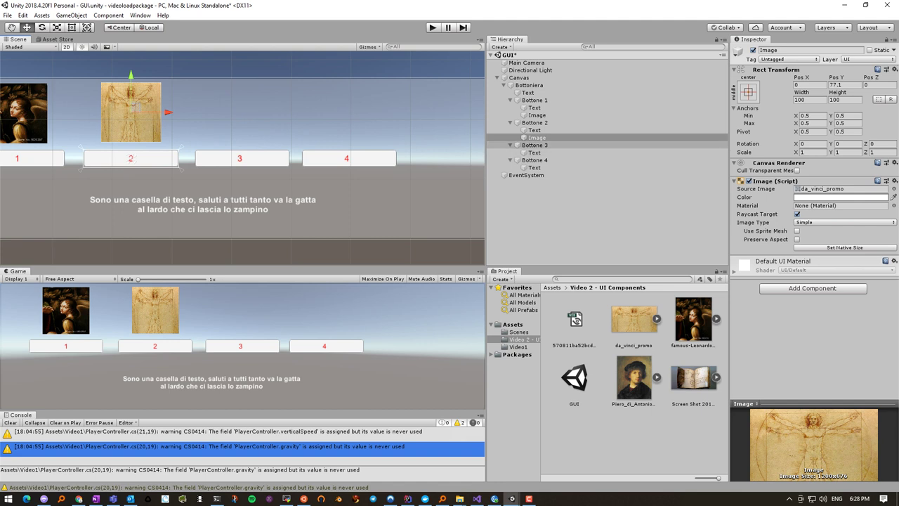
Step: Add a child Image to Bottone 3, raise it, and show the Piero portrait
{"action": "left_click", "coordinate": [533, 145]}
{"action": "right_click", "coordinate": [539, 145]}
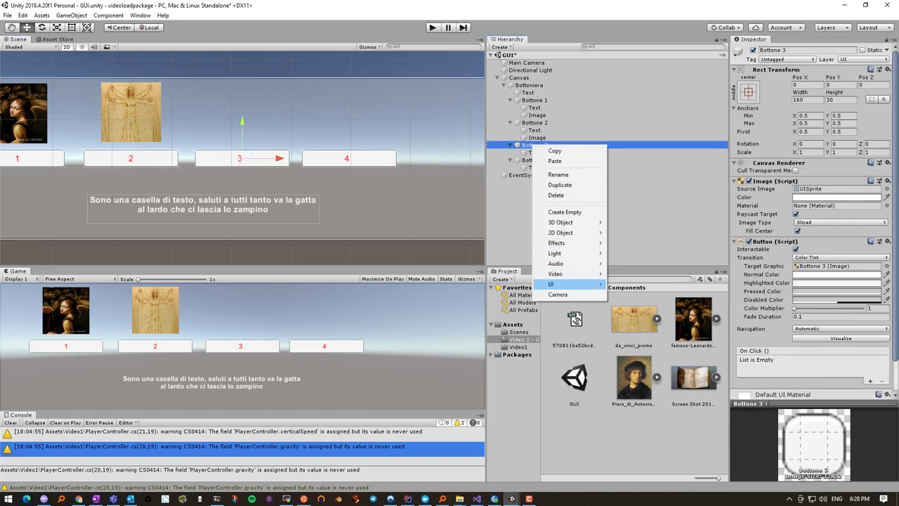
{"action": "mouse_move", "coordinate": [568, 283]}
{"action": "left_click", "coordinate": [626, 304]}
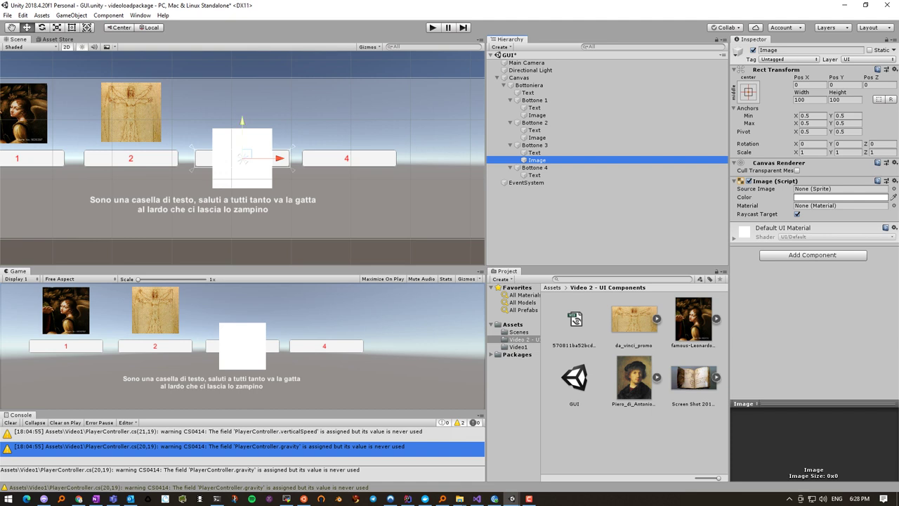
{"action": "left_click_drag", "start_coordinate": [244, 157], "coordinate": [244, 108]}
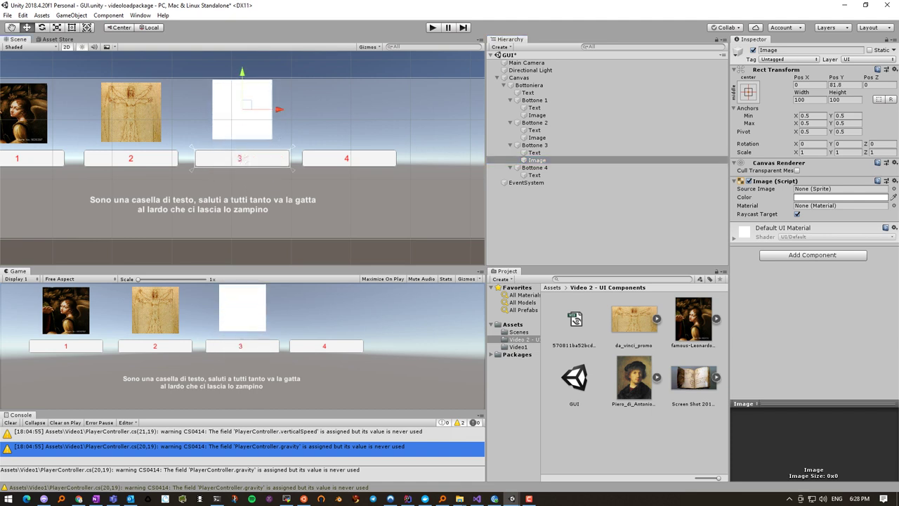
{"action": "mouse_move", "coordinate": [634, 377]}
{"action": "left_mouse_down"}
{"action": "mouse_move", "coordinate": [808, 203]}
{"action": "mouse_move", "coordinate": [836, 189]}
{"action": "left_mouse_up"}
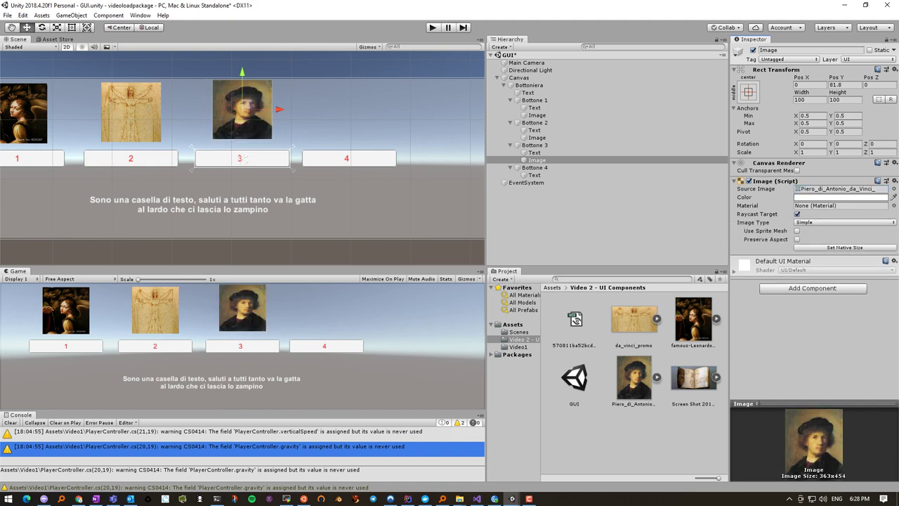
Step: Add a child Image to Bottone 4, raise it above the button, and show the Screen Shot picture
{"action": "left_click", "coordinate": [535, 167]}
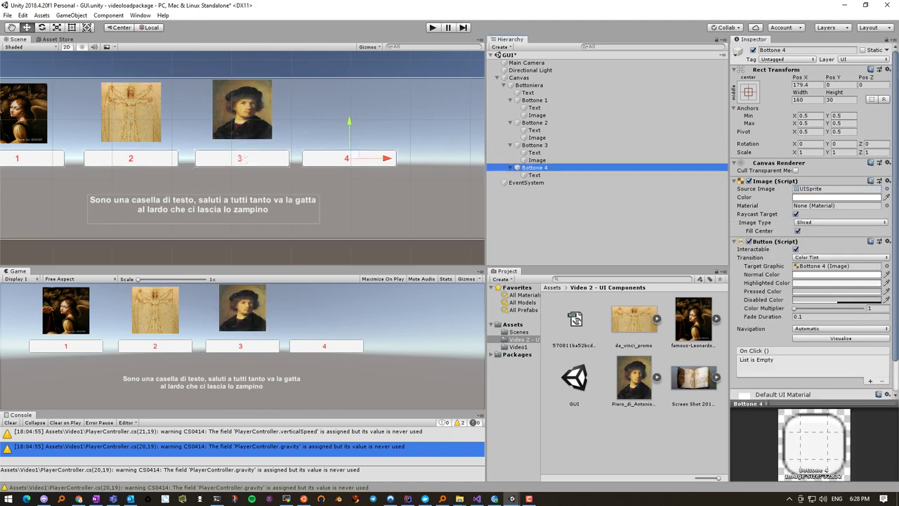
{"action": "right_click", "coordinate": [553, 169]}
{"action": "mouse_move", "coordinate": [590, 297]}
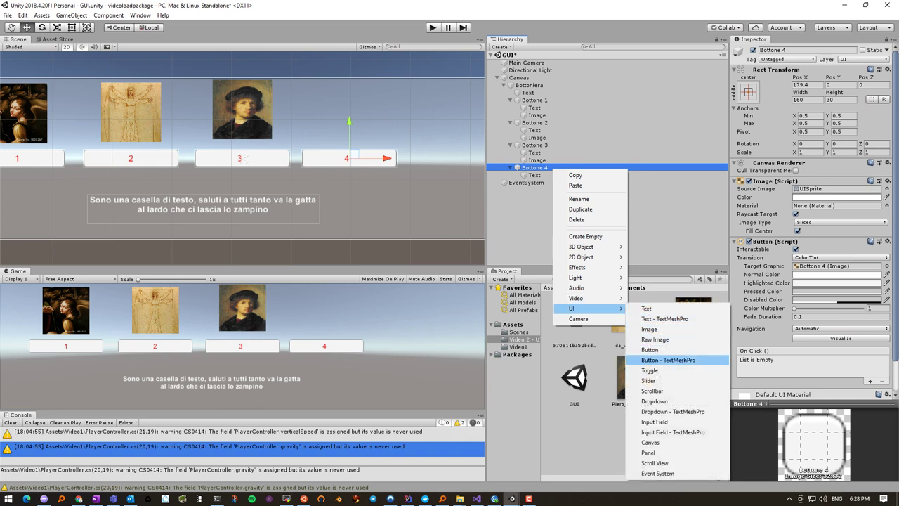
{"action": "left_click", "coordinate": [649, 329]}
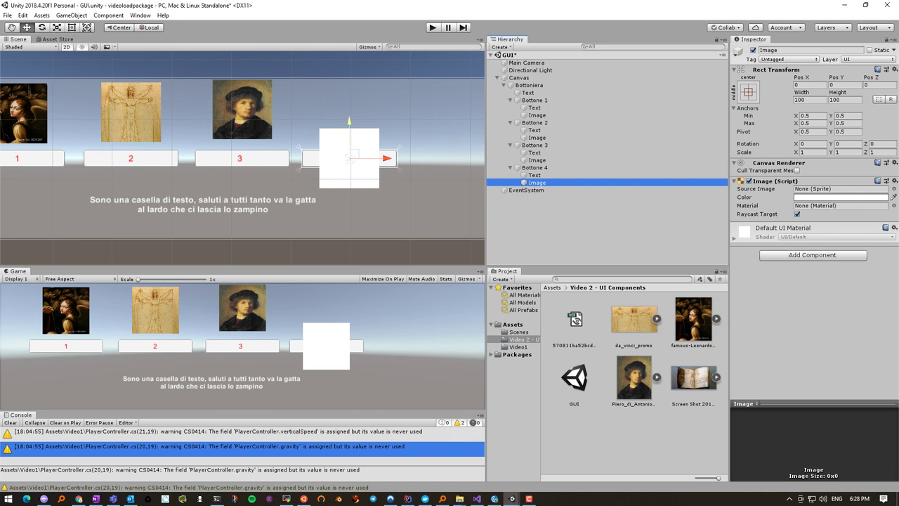
{"action": "left_click_drag", "start_coordinate": [349, 125], "coordinate": [349, 74]}
{"action": "left_click_drag", "start_coordinate": [693, 377], "coordinate": [839, 189]}
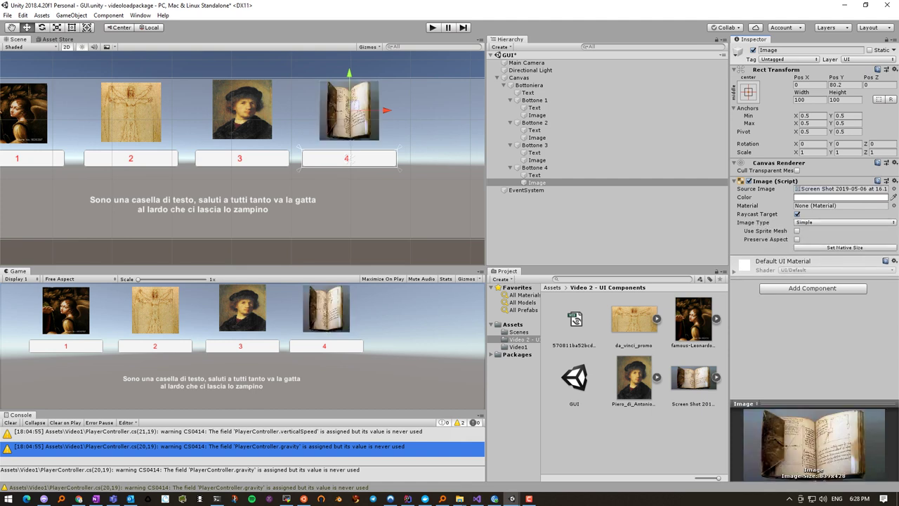
Step: Save the scene and enter Play mode to check the four pictures above the buttons
{"action": "key", "text": "ctrl+s"}
{"action": "key", "text": "ctrl+p"}
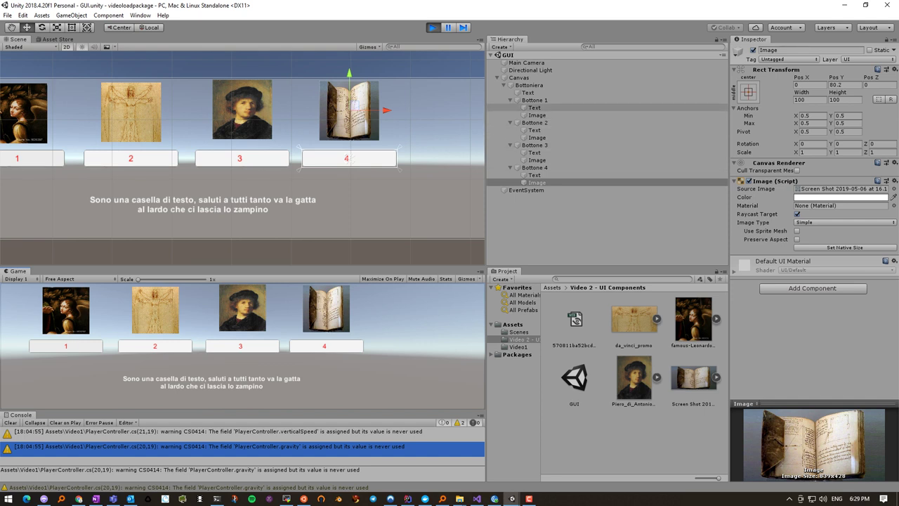
{"action": "left_click", "coordinate": [527, 92]}
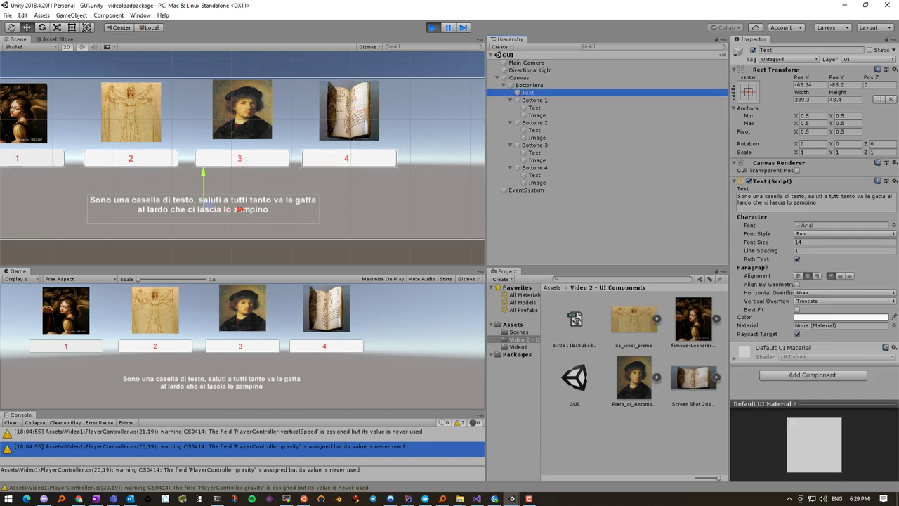
Step: Move the question text box up above the four pictures in the Scene view
{"action": "scroll", "coordinate": [240, 208], "scroll_direction": "down", "scroll_amount": 3}
{"action": "left_click", "coordinate": [248, 202]}
{"action": "left_click_drag", "start_coordinate": [248, 201], "coordinate": [249, 88]}
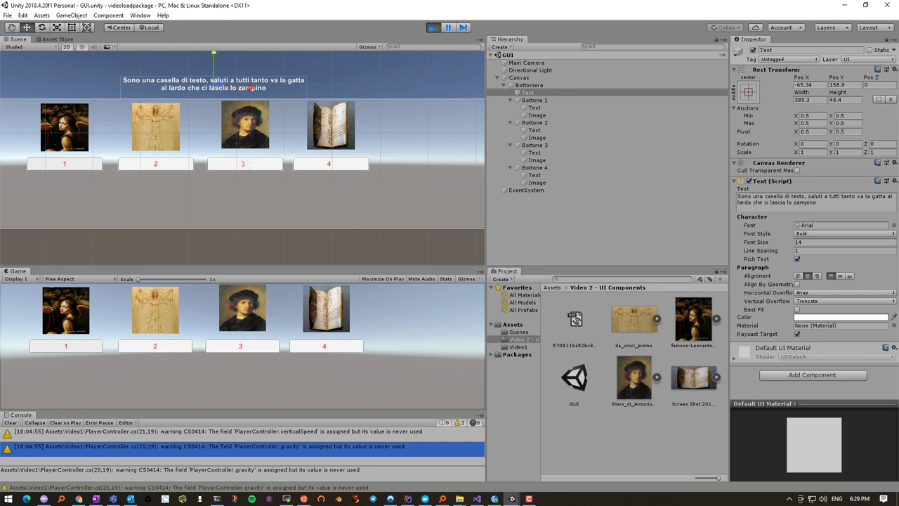
Step: Box-select the text, pictures and buttons and shift them down and right into the game view
{"action": "left_click_drag", "start_coordinate": [8, 53], "coordinate": [397, 210]}
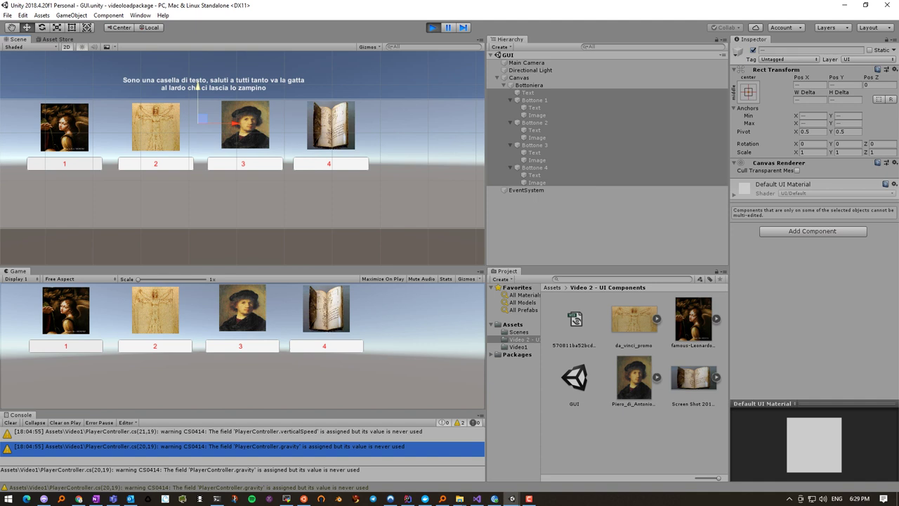
{"action": "left_click_drag", "start_coordinate": [197, 81], "coordinate": [197, 123]}
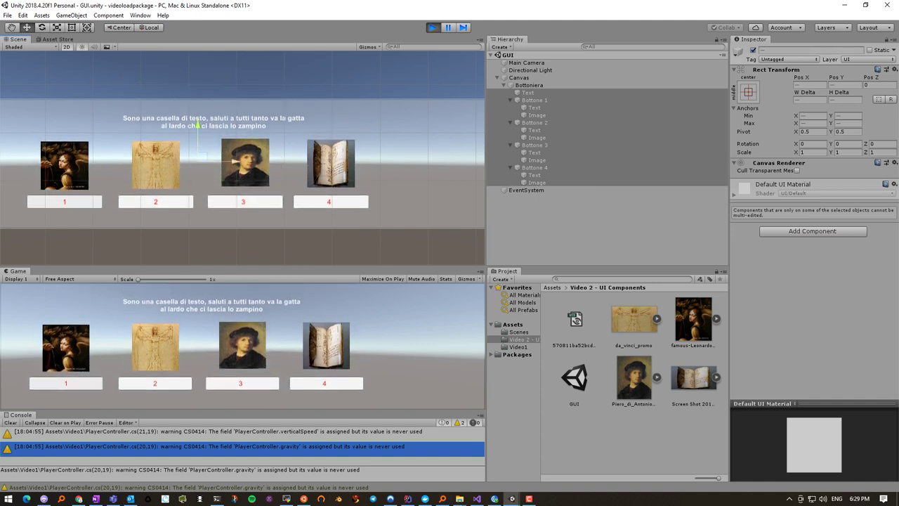
{"action": "left_click_drag", "start_coordinate": [236, 161], "coordinate": [267, 161]}
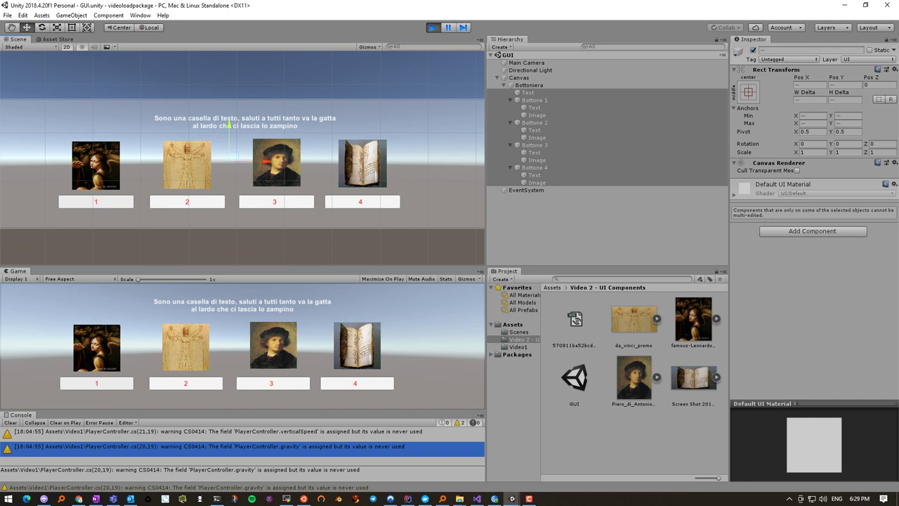
{"action": "left_click", "coordinate": [243, 126]}
Step: Rename the text object to 'Quiz' and reselect it in the Hierarchy
{"action": "key", "text": "F2"}
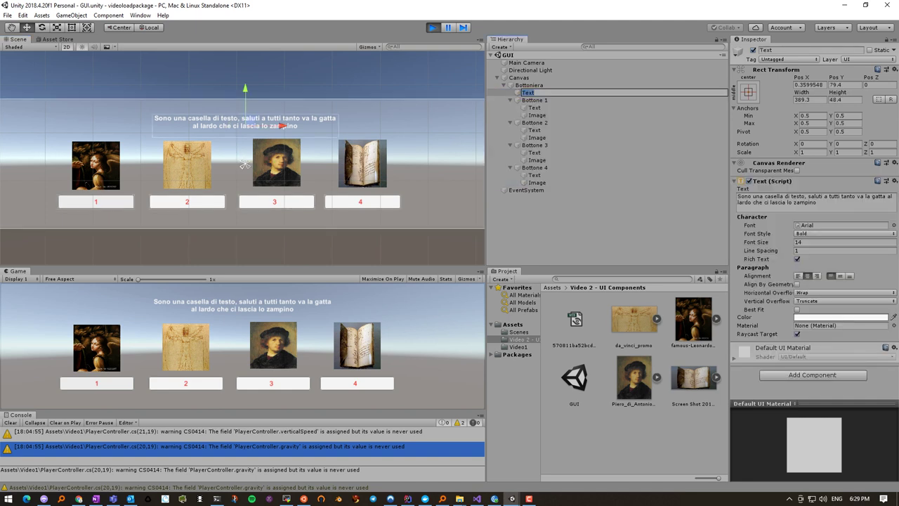
{"action": "type", "text": "Quiz"}
{"action": "key", "text": "Return"}
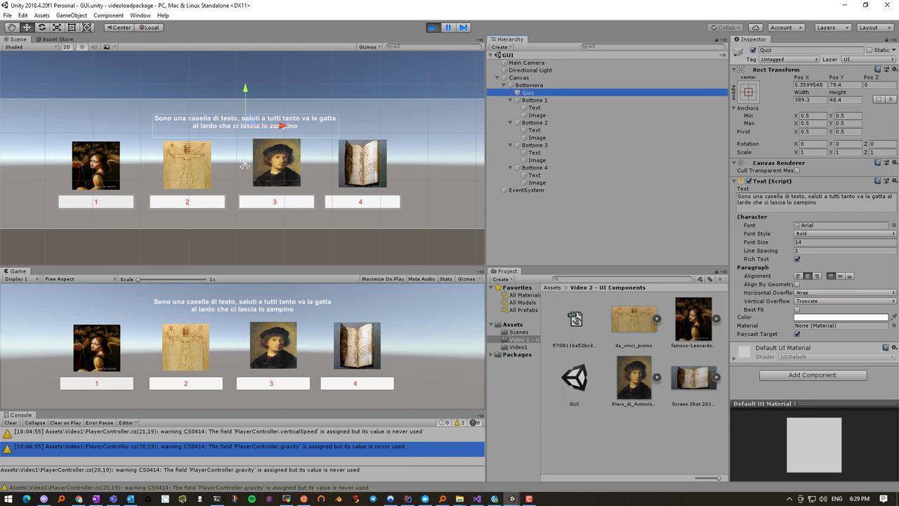
{"action": "left_click", "coordinate": [244, 164]}
{"action": "left_click", "coordinate": [244, 127]}
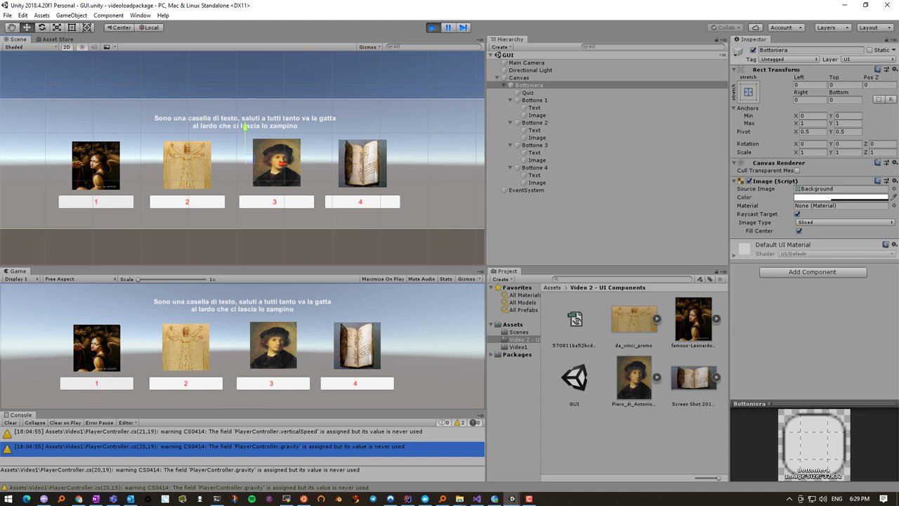
{"action": "left_click", "coordinate": [245, 127]}
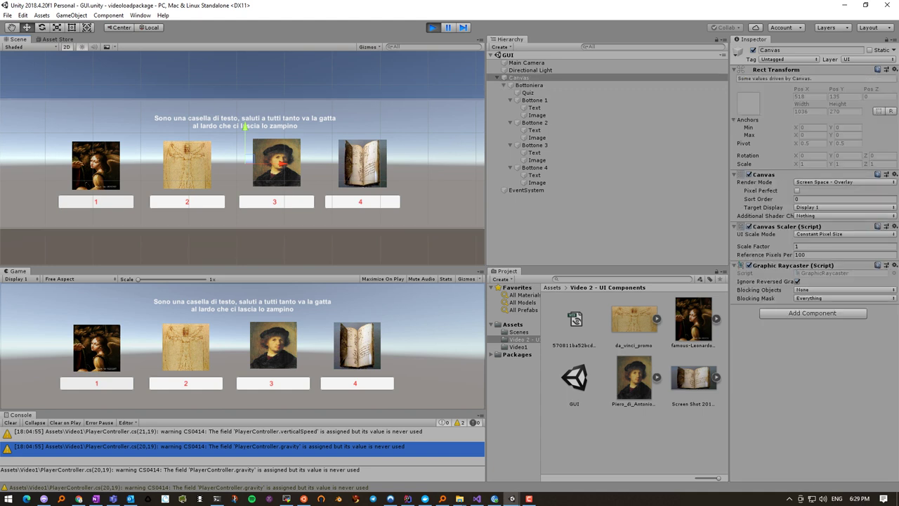
{"action": "left_click", "coordinate": [244, 127]}
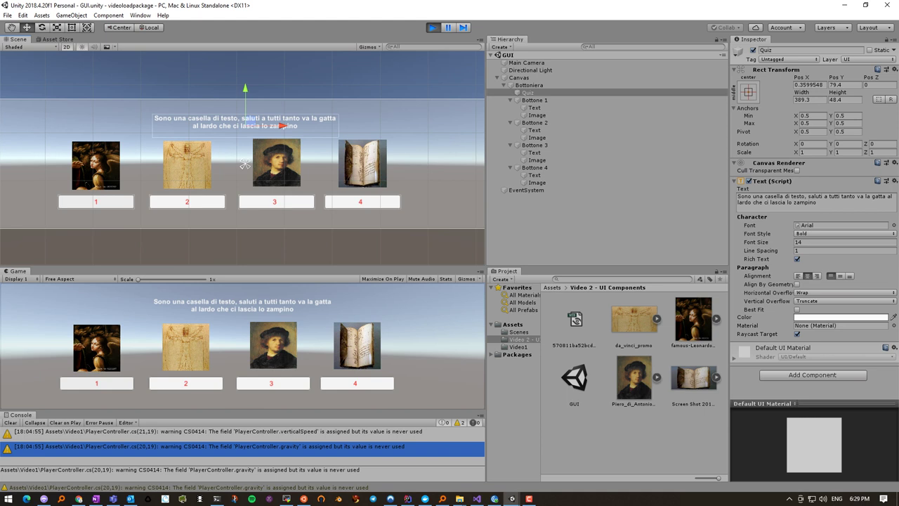
Step: Replace its text with 'Quale di questi quadri e' stato composto nel 1604?', then stop Play mode
{"action": "left_click", "coordinate": [814, 201]}
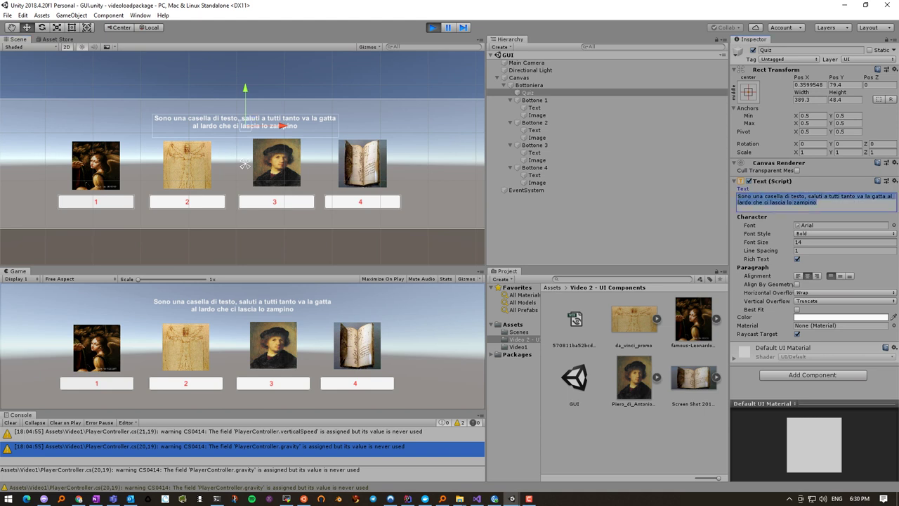
{"action": "type", "text": "Quale di questi quadri e' stato composto nel 1604"}
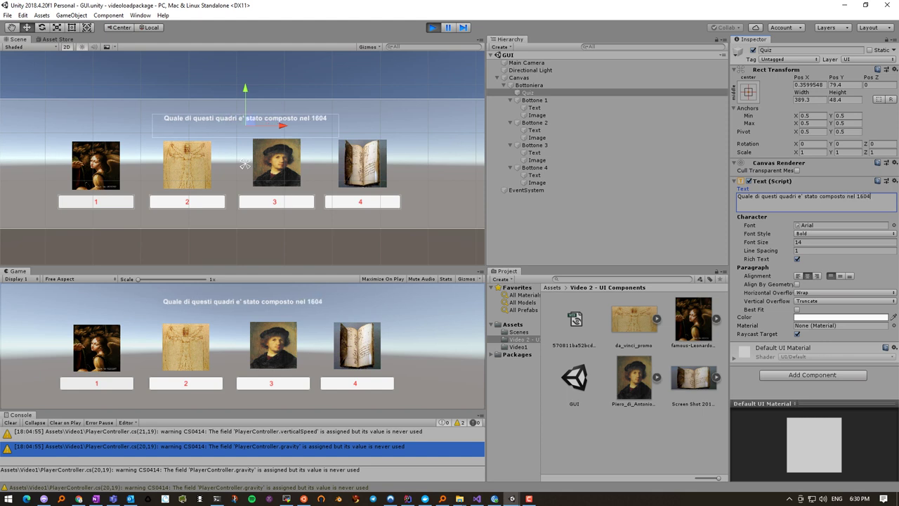
{"action": "type", "text": "?"}
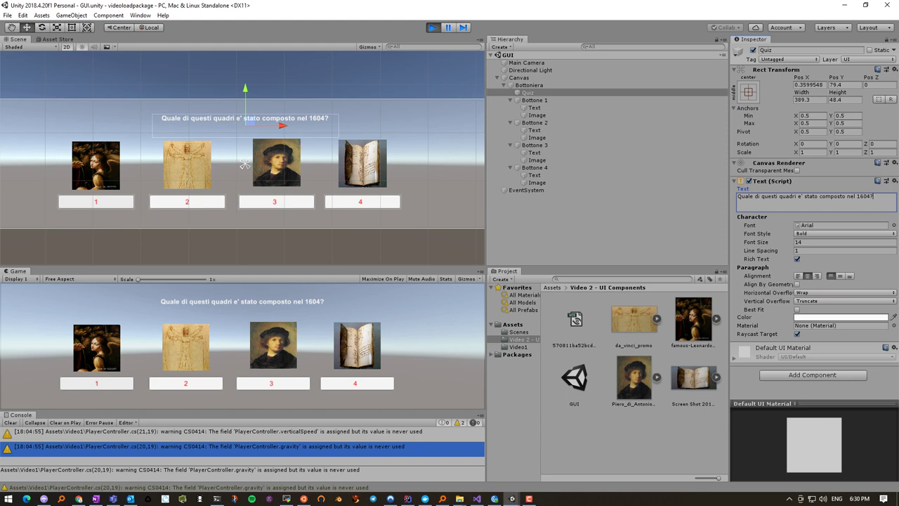
{"action": "key", "text": "ctrl+a"}
{"action": "key", "text": "ctrl+c"}
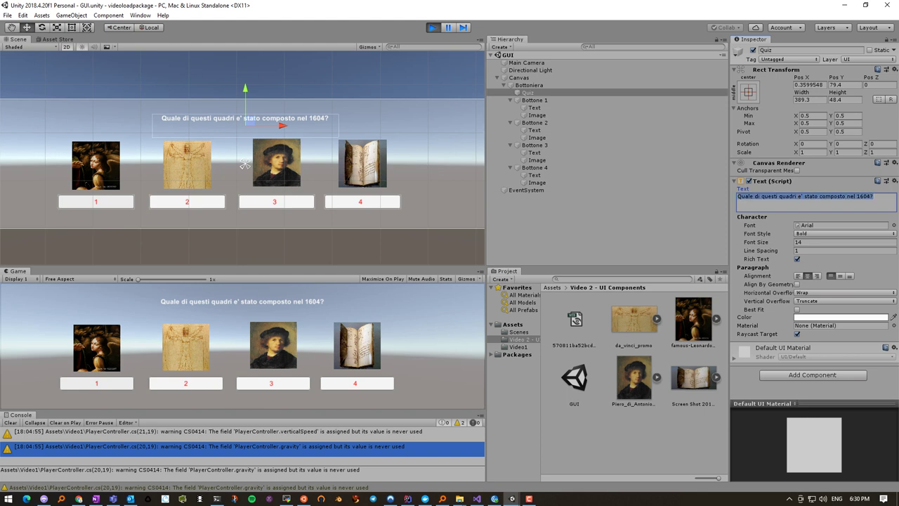
{"action": "key", "text": "ctrl+p"}
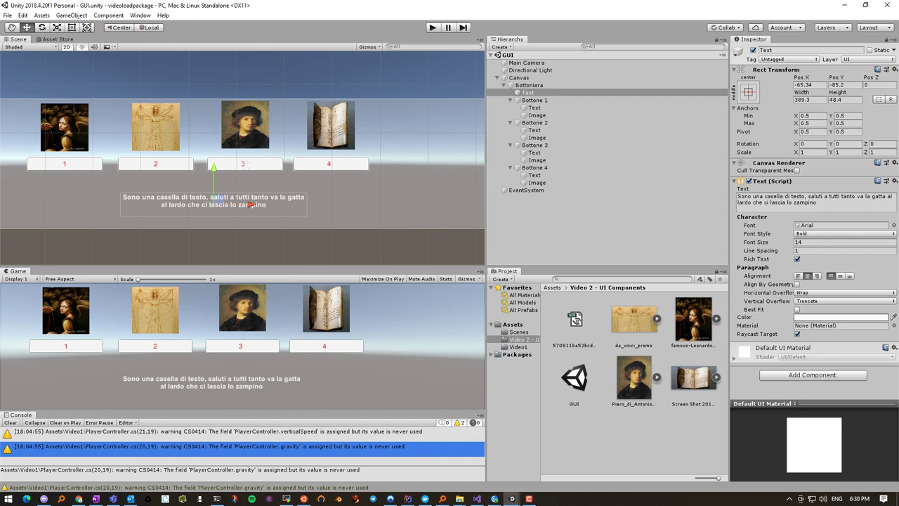
Step: Move the text above the pictures, shift it and the four buttons down together, and save
{"action": "left_click_drag", "start_coordinate": [217, 198], "coordinate": [217, 79]}
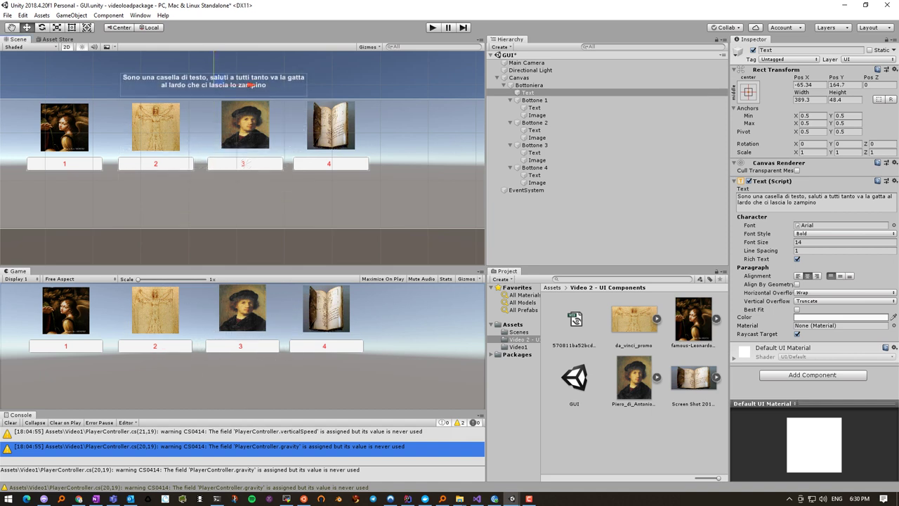
{"action": "left_click_drag", "start_coordinate": [7, 57], "coordinate": [392, 193]}
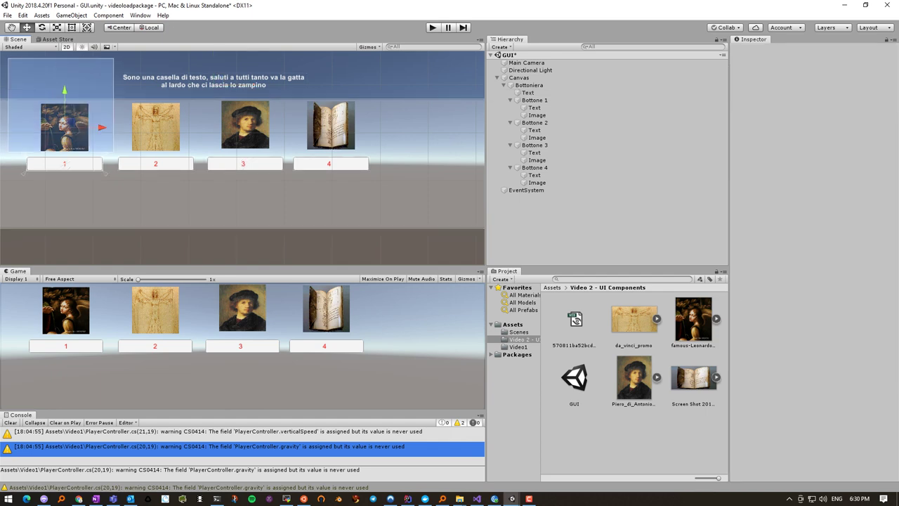
{"action": "mouse_move", "coordinate": [197, 84]}
{"action": "left_mouse_down"}
{"action": "mouse_move", "coordinate": [197, 122]}
{"action": "mouse_move", "coordinate": [245, 122]}
{"action": "left_mouse_up"}
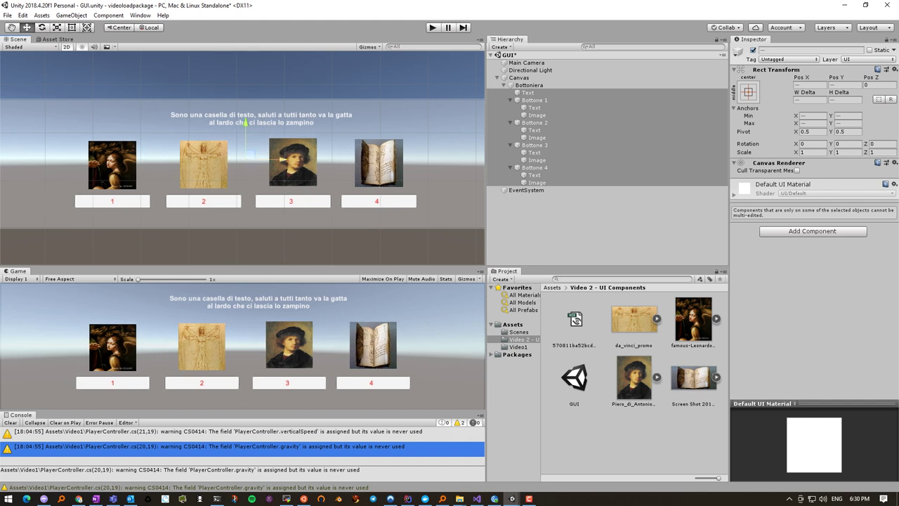
{"action": "key", "text": "ctrl+s"}
Step: Paste the 1604 quiz question over the placeholder in Bottoniera's Text object
{"action": "left_click", "coordinate": [529, 85]}
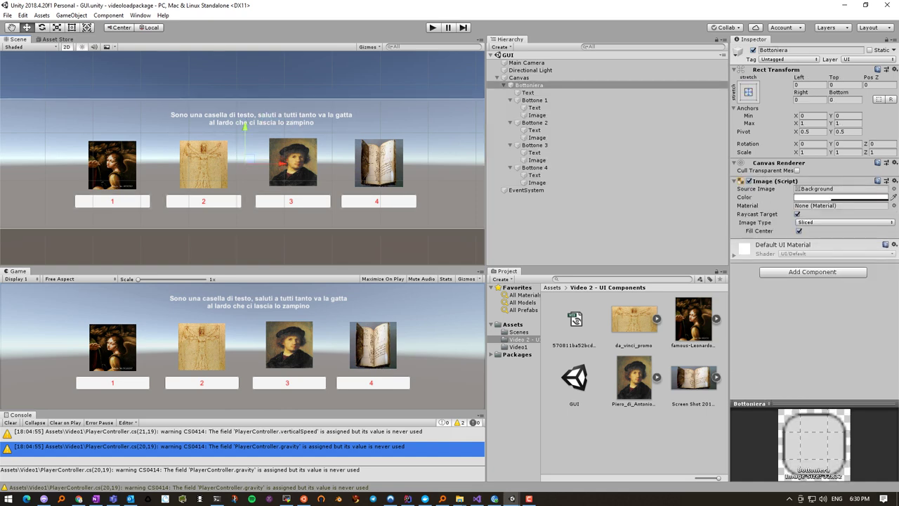
{"action": "left_click", "coordinate": [245, 124]}
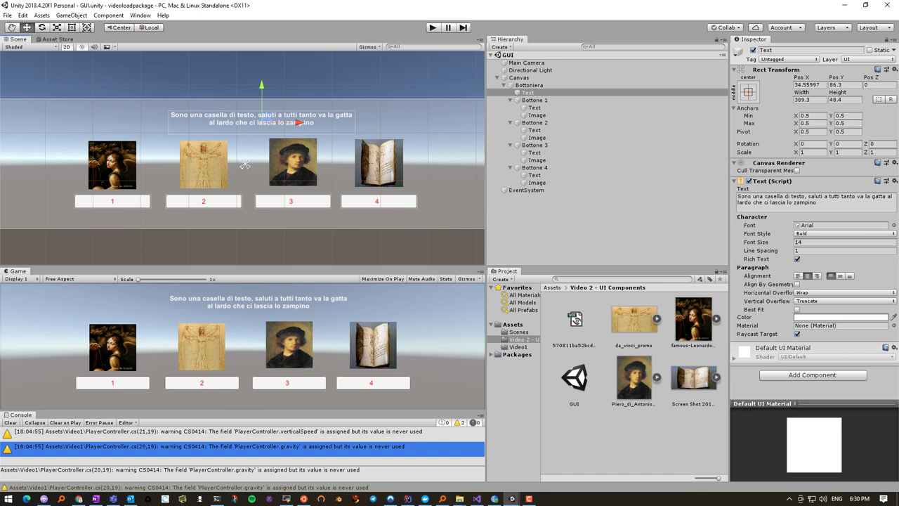
{"action": "left_click", "coordinate": [815, 198]}
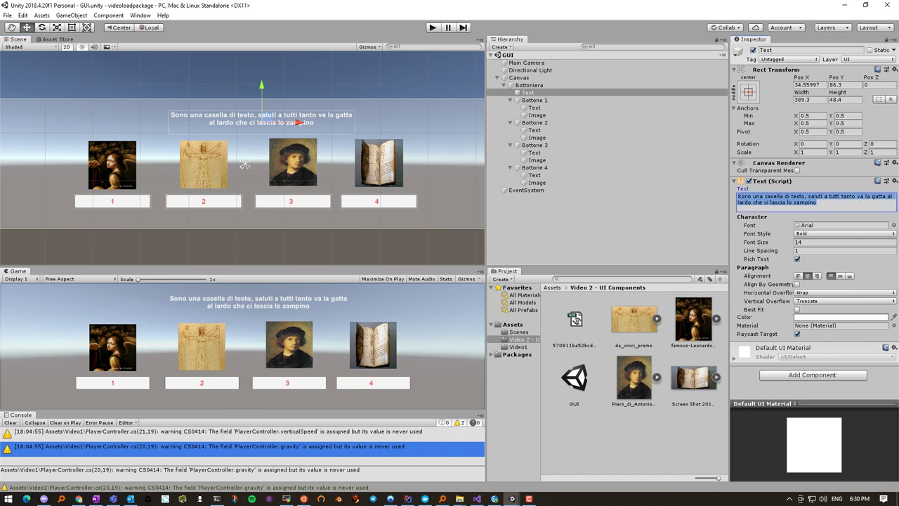
{"action": "key", "text": "ctrl+v"}
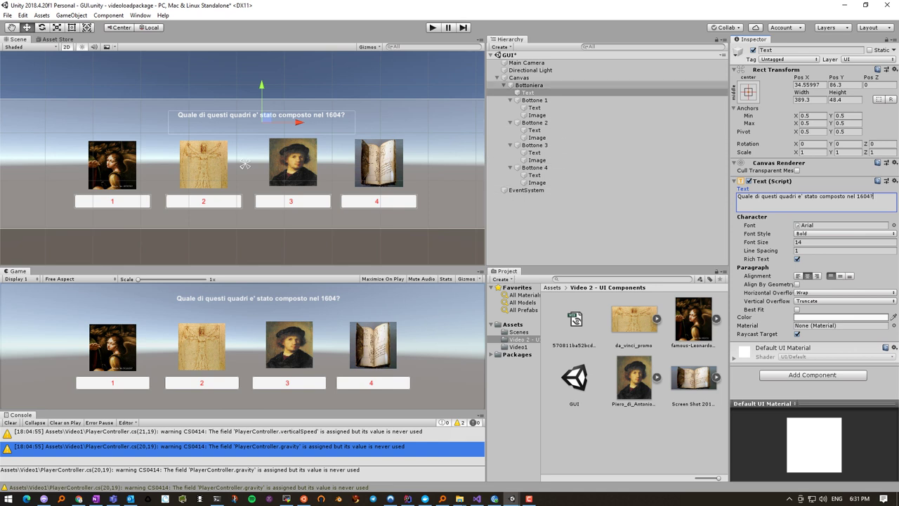
{"action": "left_click", "coordinate": [245, 165]}
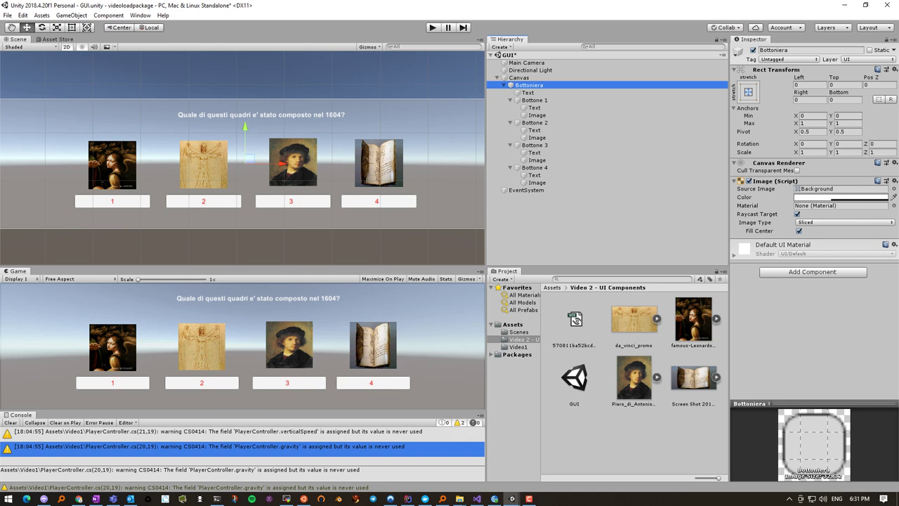
Step: Add a Toggle inside Bottoniera and drag it lower, below button 1
{"action": "right_click", "coordinate": [539, 85]}
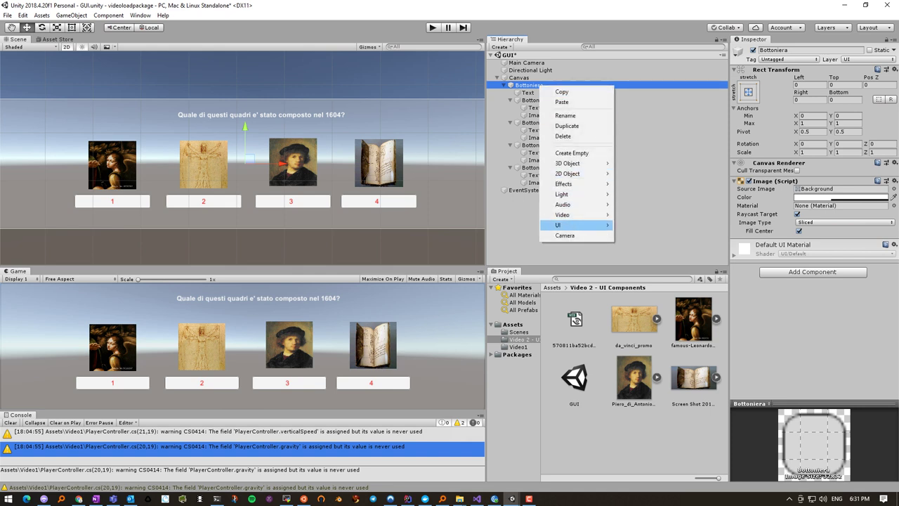
{"action": "mouse_move", "coordinate": [576, 225]}
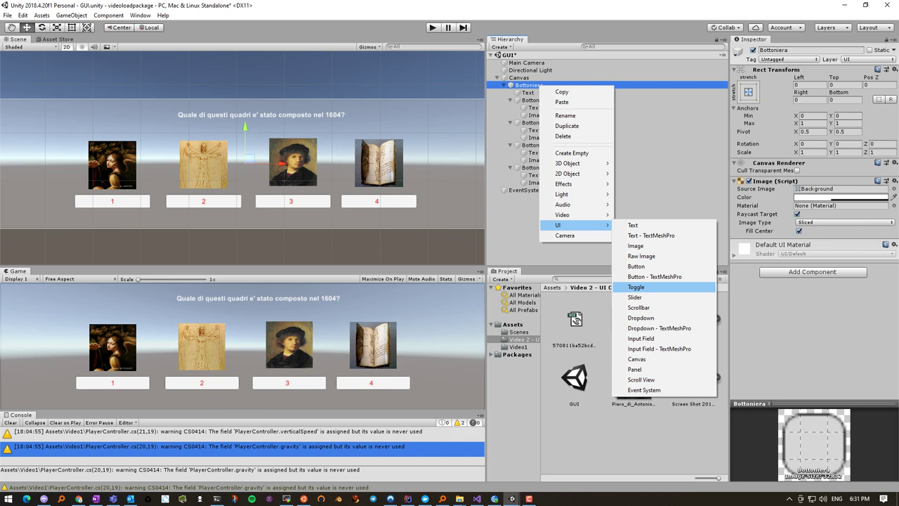
{"action": "left_click", "coordinate": [635, 286]}
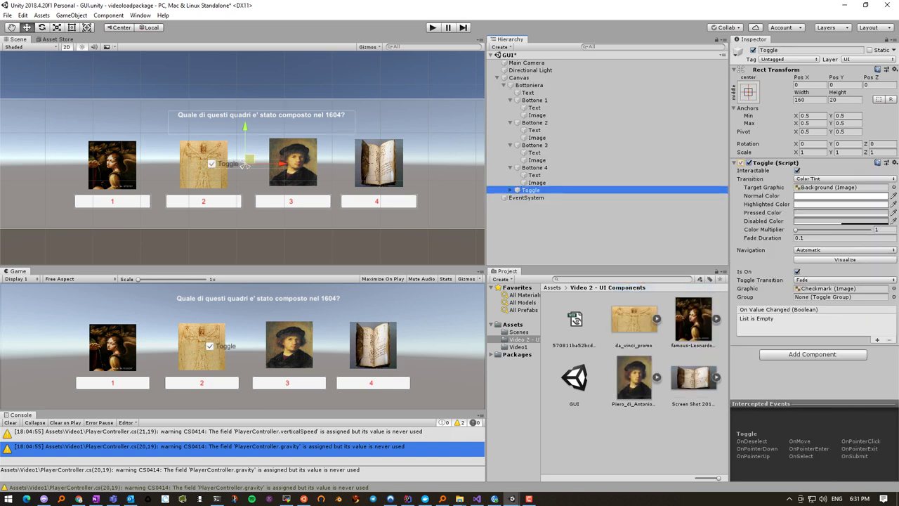
{"action": "mouse_move", "coordinate": [245, 160]}
{"action": "left_mouse_down"}
{"action": "mouse_move", "coordinate": [245, 203]}
{"action": "mouse_move", "coordinate": [211, 217]}
{"action": "mouse_move", "coordinate": [139, 217]}
{"action": "left_mouse_up"}
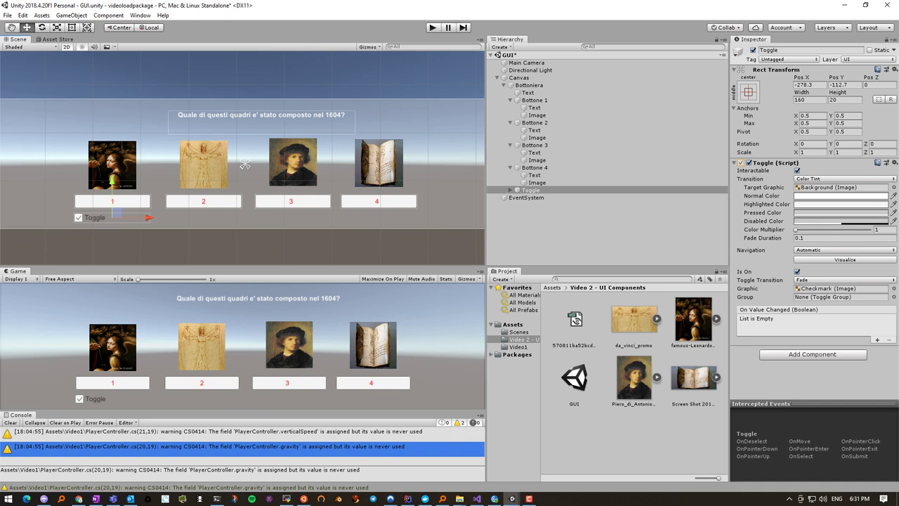
Step: Change the toggle's Label text to 'Prima del '600'
{"action": "left_click", "coordinate": [531, 189]}
{"action": "left_click", "coordinate": [510, 189]}
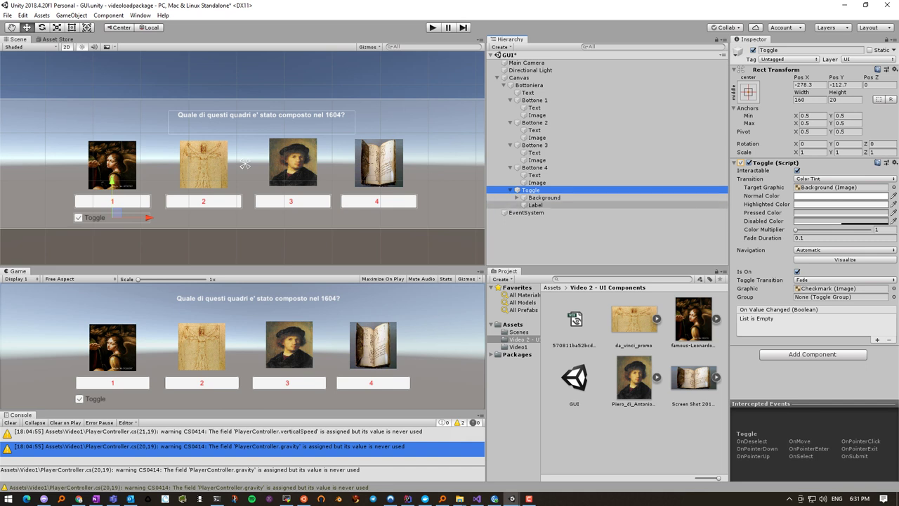
{"action": "left_click", "coordinate": [117, 213]}
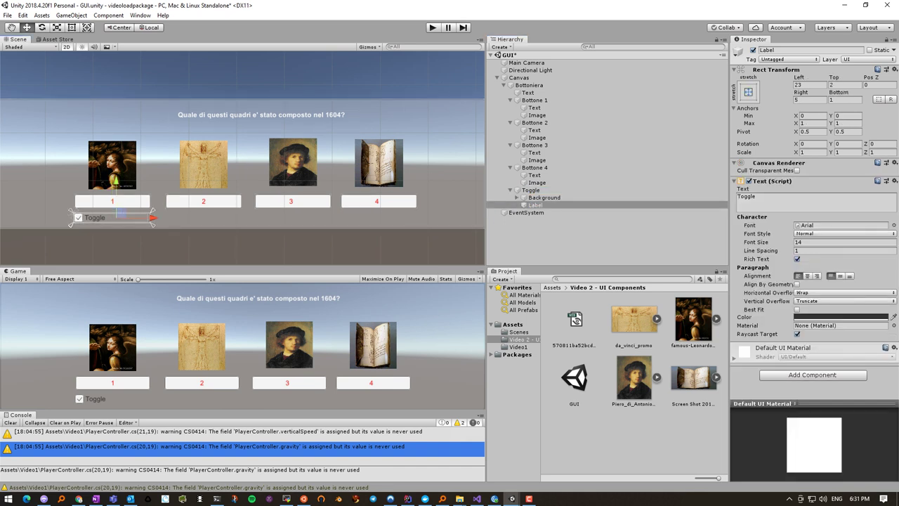
{"action": "double_click", "coordinate": [746, 195]}
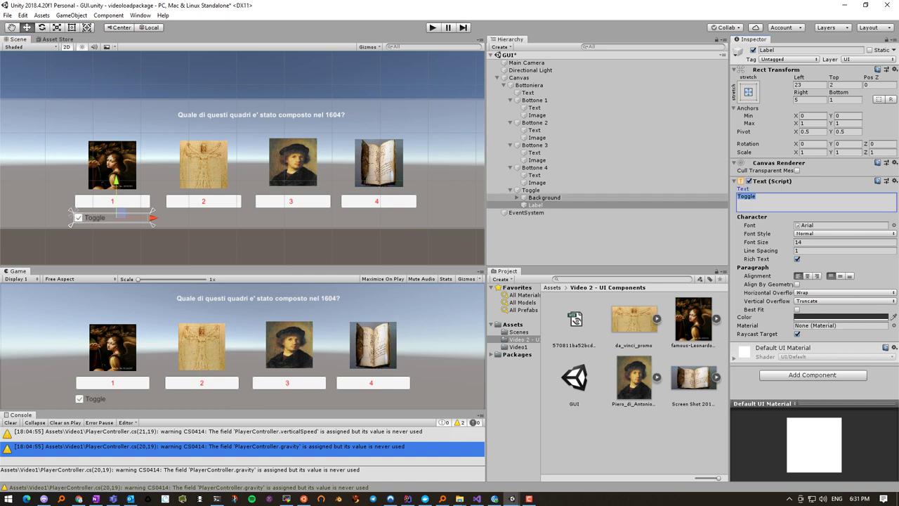
{"action": "type", "text": "Au"}
{"action": "key", "text": "BackSpace"}
{"action": "key", "text": "BackSpace"}
{"action": "type", "text": "Prima del '"}
{"action": "type", "text": "600"}
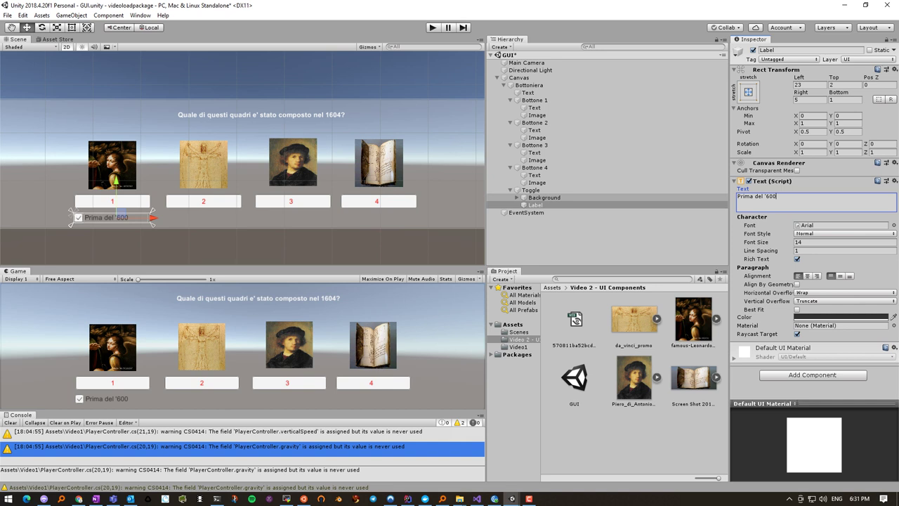
{"action": "left_click", "coordinate": [529, 85]}
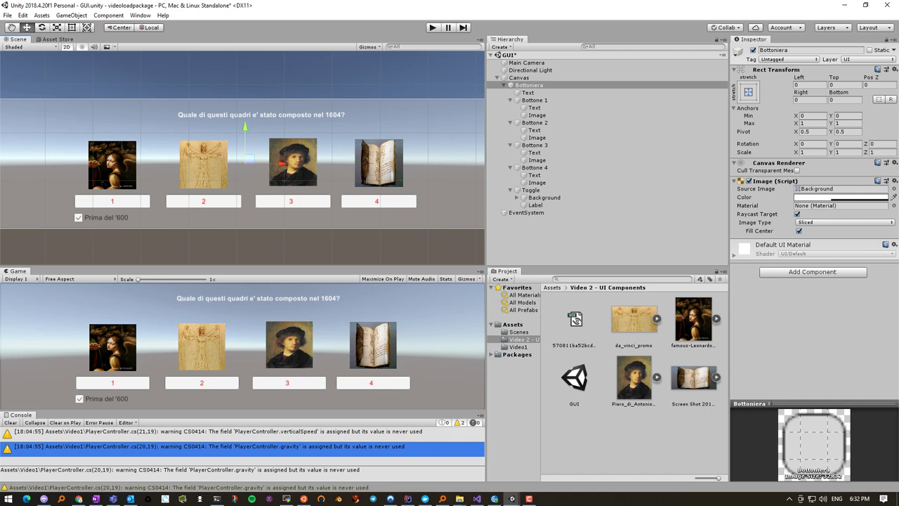
Step: Add a UI Slider under Bottoniera and drag it below the picture buttons
{"action": "right_click", "coordinate": [531, 85]}
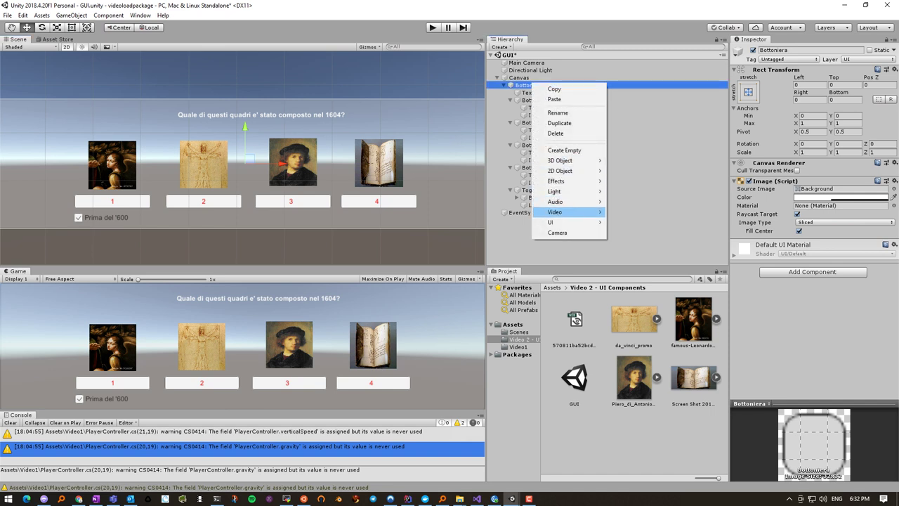
{"action": "mouse_move", "coordinate": [566, 222]}
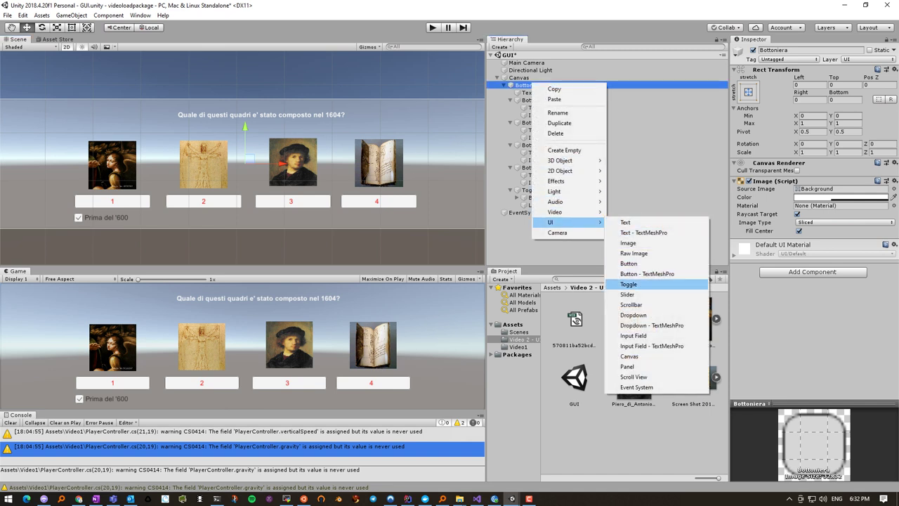
{"action": "left_click", "coordinate": [627, 295]}
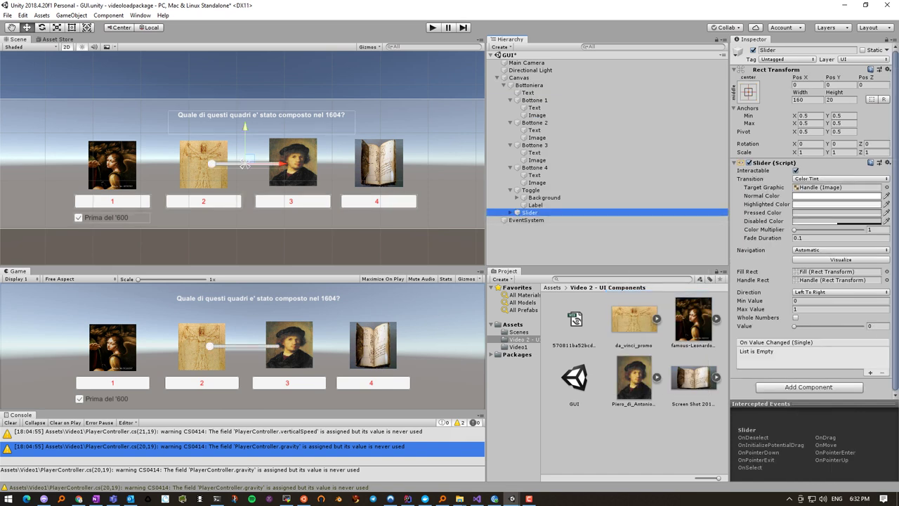
{"action": "left_click_drag", "start_coordinate": [245, 164], "coordinate": [244, 220]}
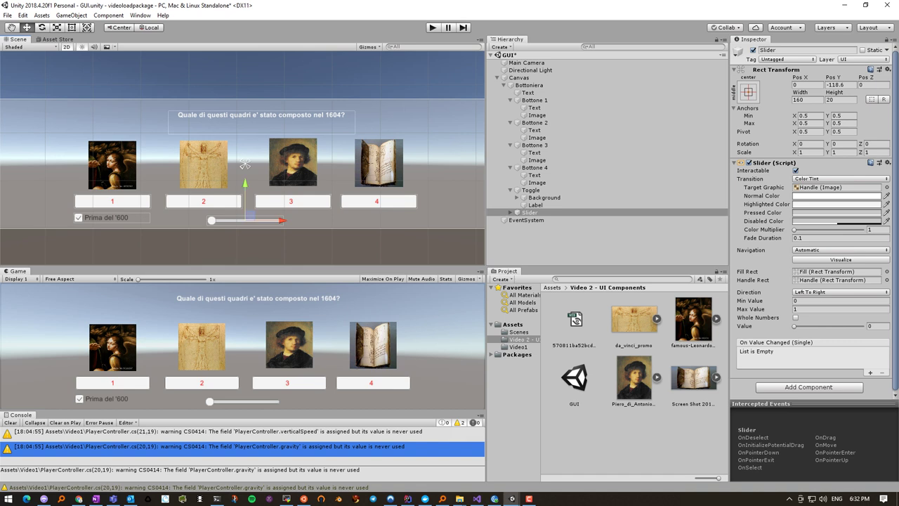
{"action": "left_click", "coordinate": [244, 163]}
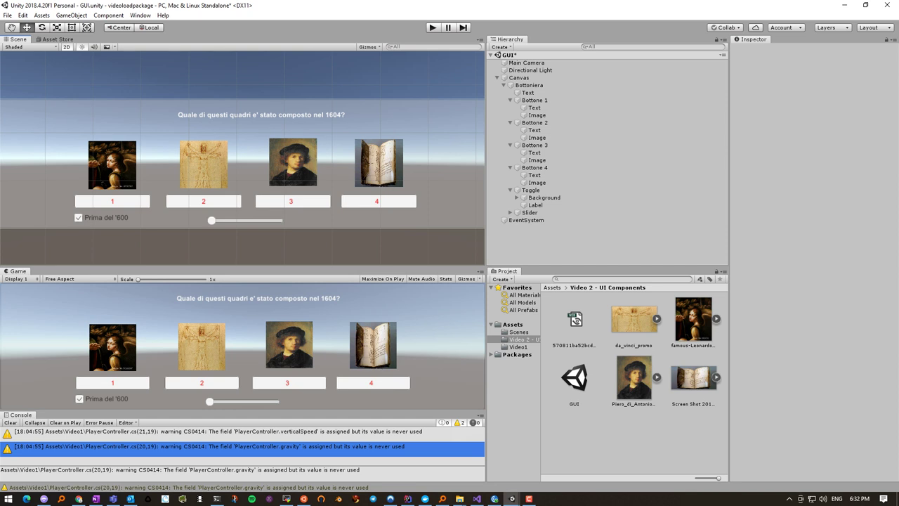
{"action": "key", "text": "ctrl+s"}
{"action": "key", "text": "ctrl+p"}
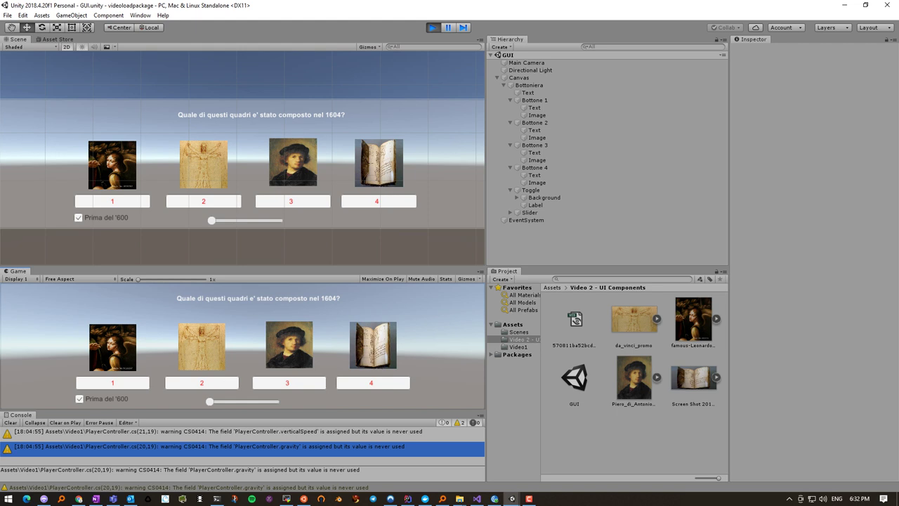
{"action": "mouse_move", "coordinate": [210, 401]}
{"action": "left_mouse_down"}
{"action": "mouse_move", "coordinate": [240, 401]}
{"action": "mouse_move", "coordinate": [227, 401]}
{"action": "left_mouse_up"}
{"action": "left_click", "coordinate": [243, 219]}
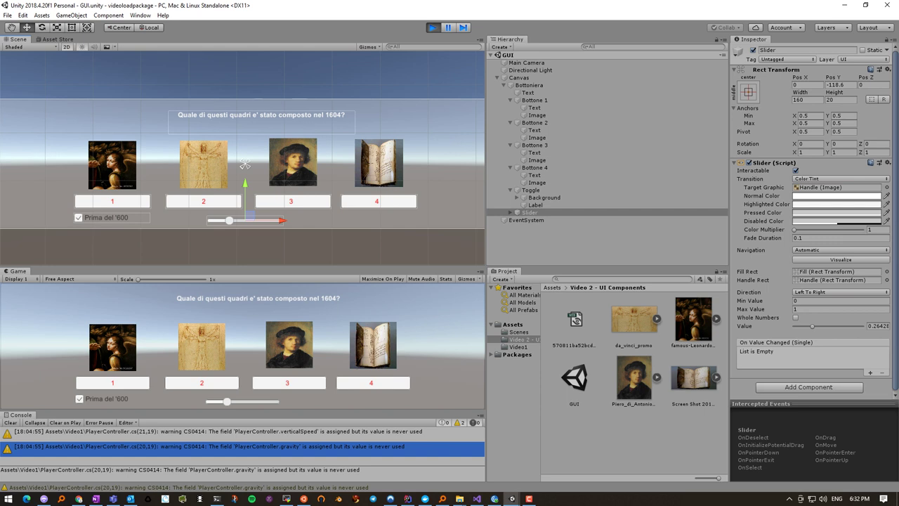
{"action": "left_click_drag", "start_coordinate": [226, 401], "coordinate": [248, 401]}
{"action": "mouse_move", "coordinate": [247, 401]}
{"action": "left_mouse_down"}
{"action": "mouse_move", "coordinate": [269, 401]}
{"action": "mouse_move", "coordinate": [209, 401]}
{"action": "left_mouse_up"}
{"action": "key", "text": "ctrl+p"}
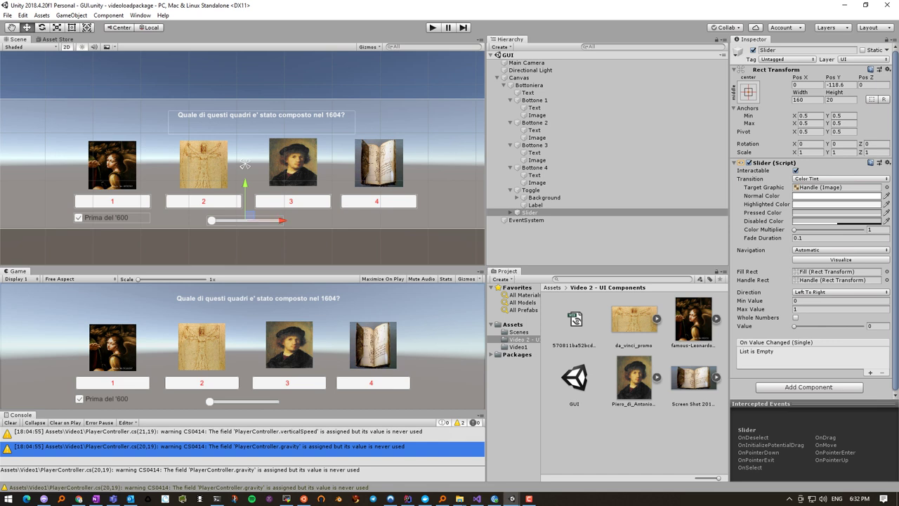
Step: Move the slider left beneath the second picture and bring up Bottoniera's UI creation menu
{"action": "left_click_drag", "start_coordinate": [271, 220], "coordinate": [208, 217]}
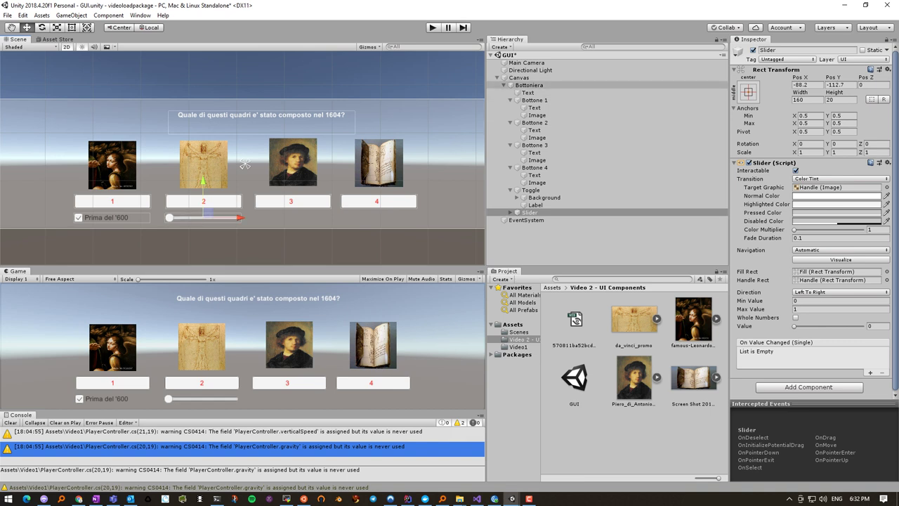
{"action": "left_click", "coordinate": [519, 77]}
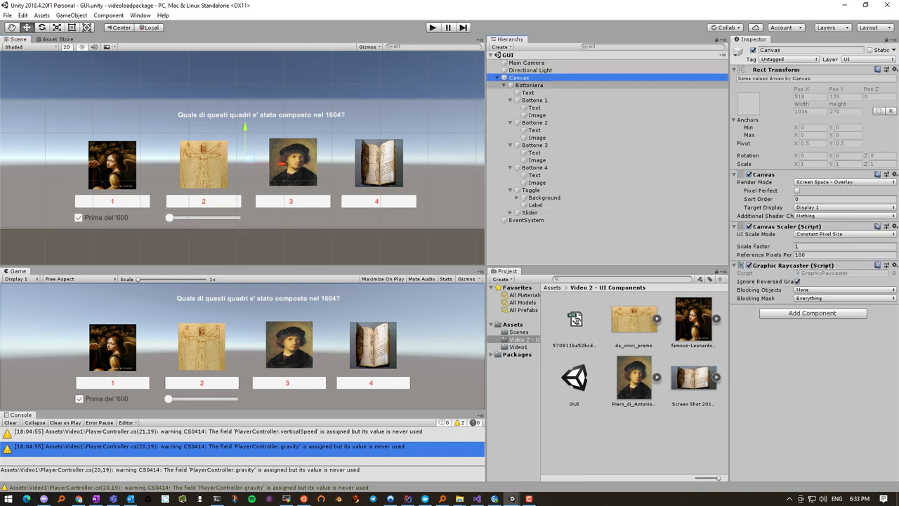
{"action": "right_click", "coordinate": [523, 85]}
{"action": "mouse_move", "coordinate": [561, 223]}
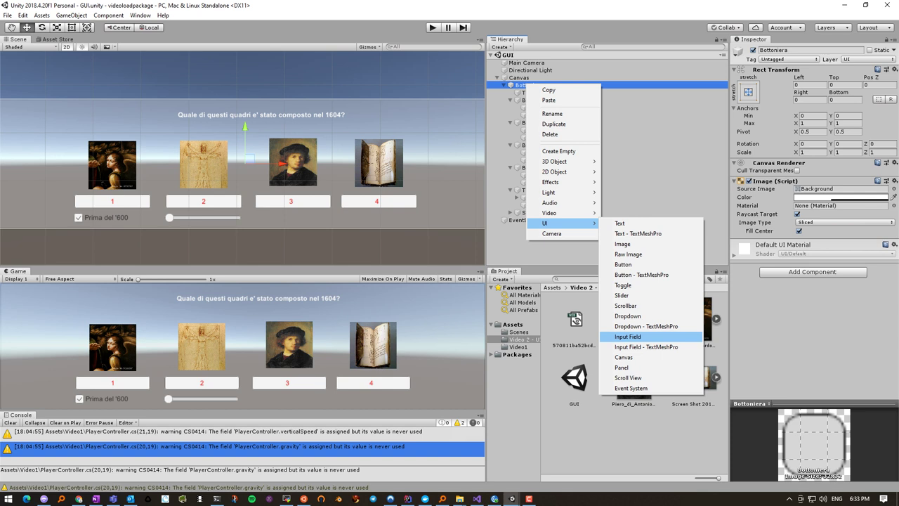
Step: Add an Input Field and place it beside the slider under the third picture
{"action": "left_click", "coordinate": [627, 336]}
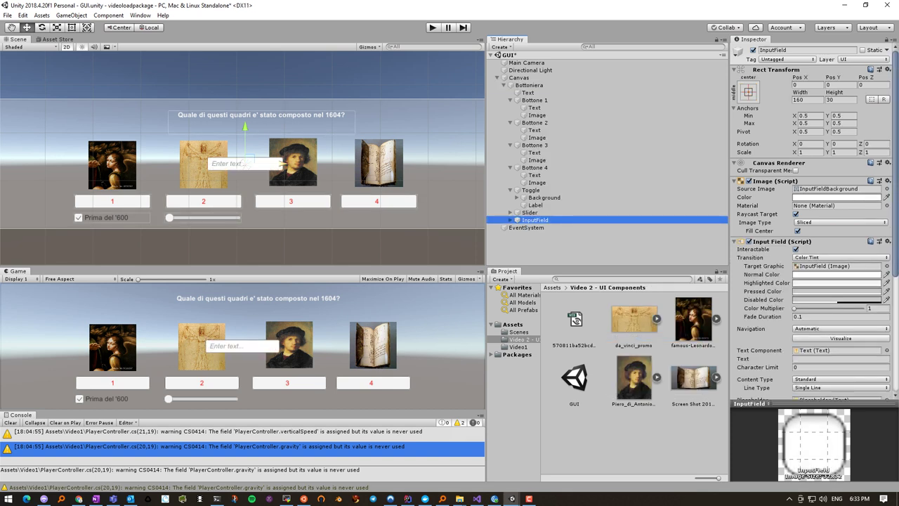
{"action": "mouse_move", "coordinate": [246, 163]}
{"action": "left_mouse_down"}
{"action": "mouse_move", "coordinate": [246, 215]}
{"action": "mouse_move", "coordinate": [329, 216]}
{"action": "left_mouse_up"}
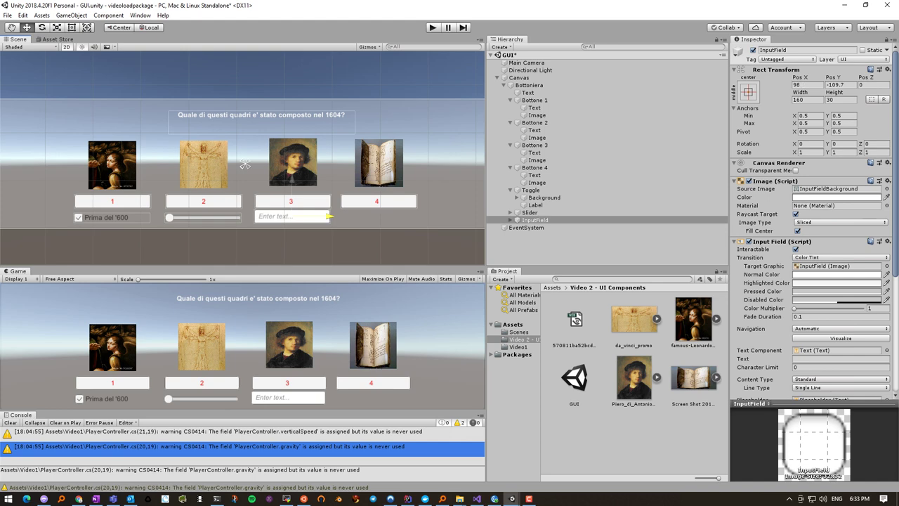
{"action": "left_click", "coordinate": [292, 216]}
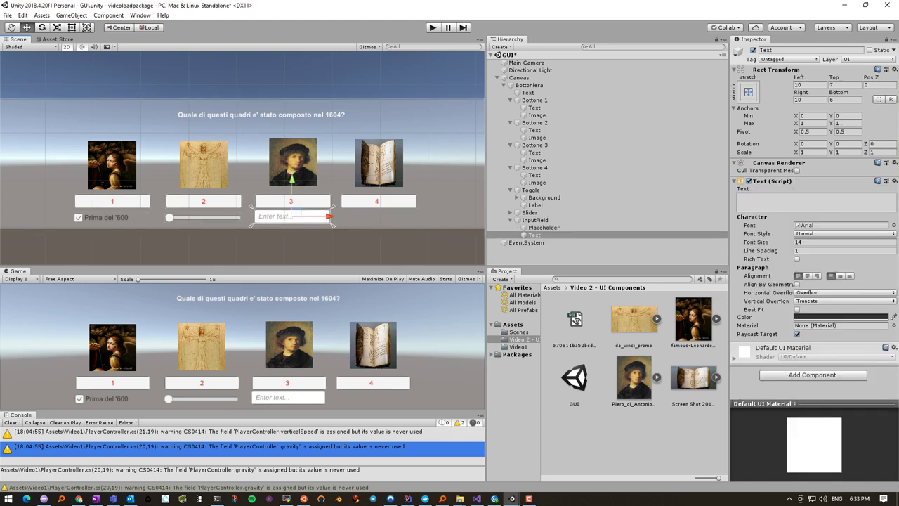
{"action": "left_click", "coordinate": [250, 156]}
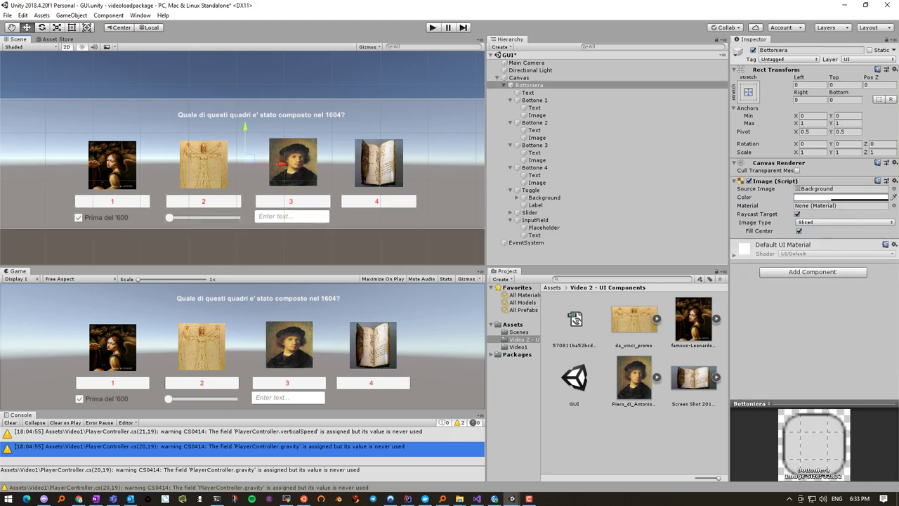
{"action": "key", "text": "ctrl+z"}
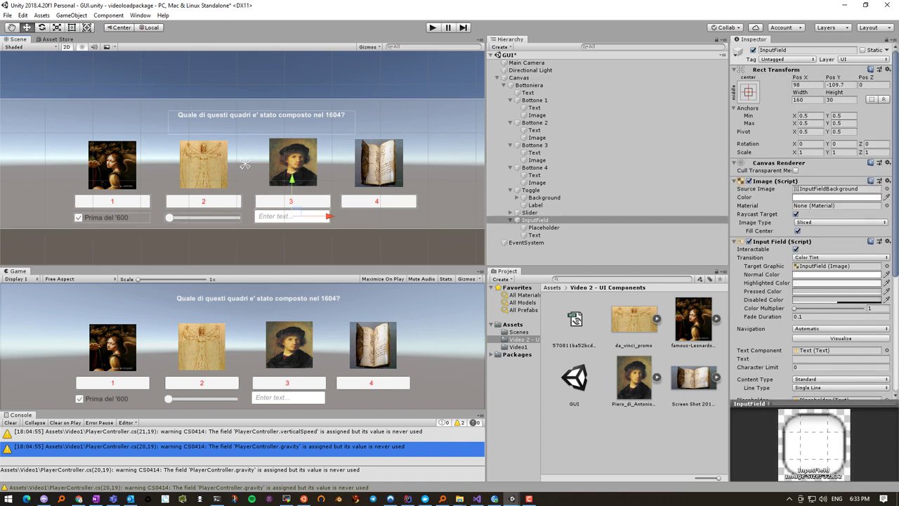
{"action": "left_click", "coordinate": [291, 216]}
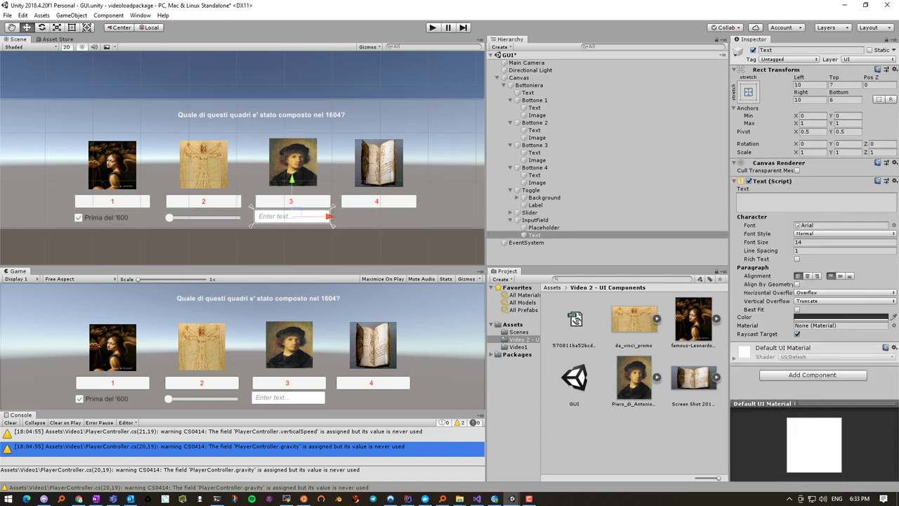
Step: Enter 'Valore iniziale' as the input field's inner text, then reselect the InputField
{"action": "left_click", "coordinate": [815, 201]}
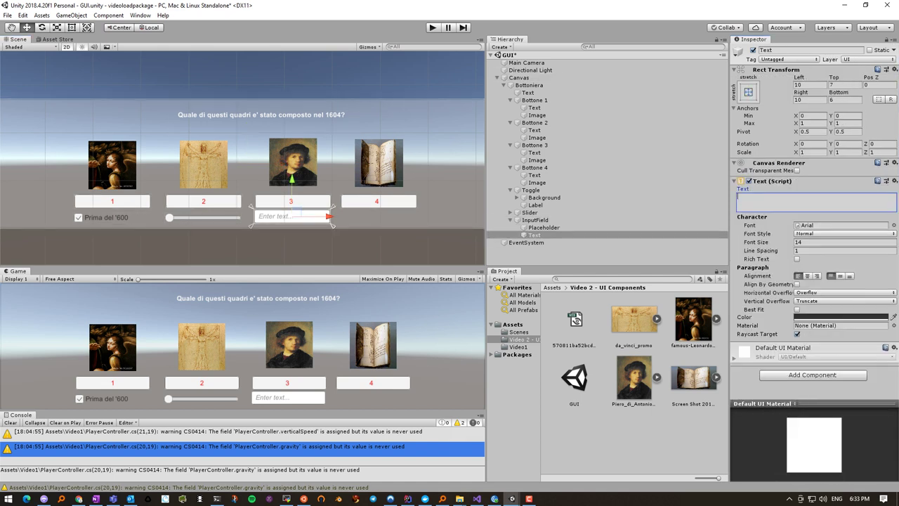
{"action": "type", "text": "In"}
{"action": "key", "text": "BackSpace"}
{"action": "key", "text": "BackSpace"}
{"action": "type", "text": "Valore iniziale"}
{"action": "left_click", "coordinate": [529, 85]}
{"action": "left_click", "coordinate": [292, 215]}
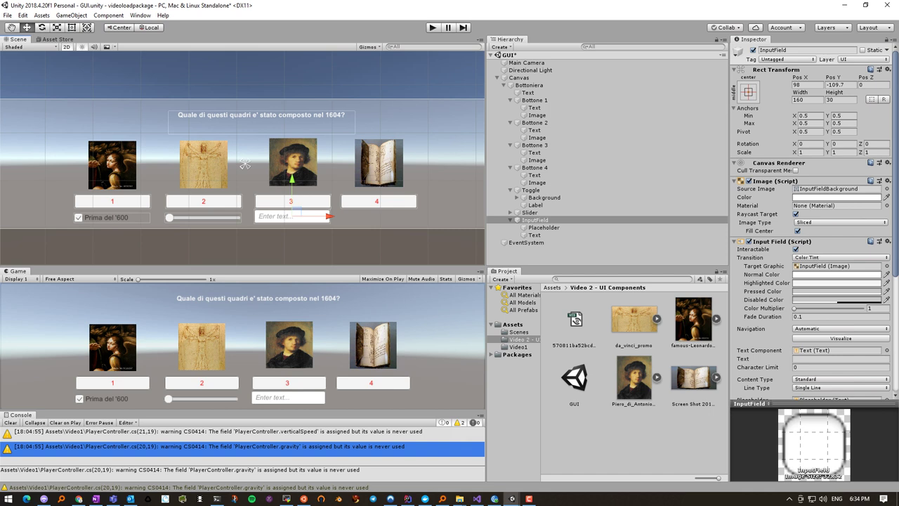